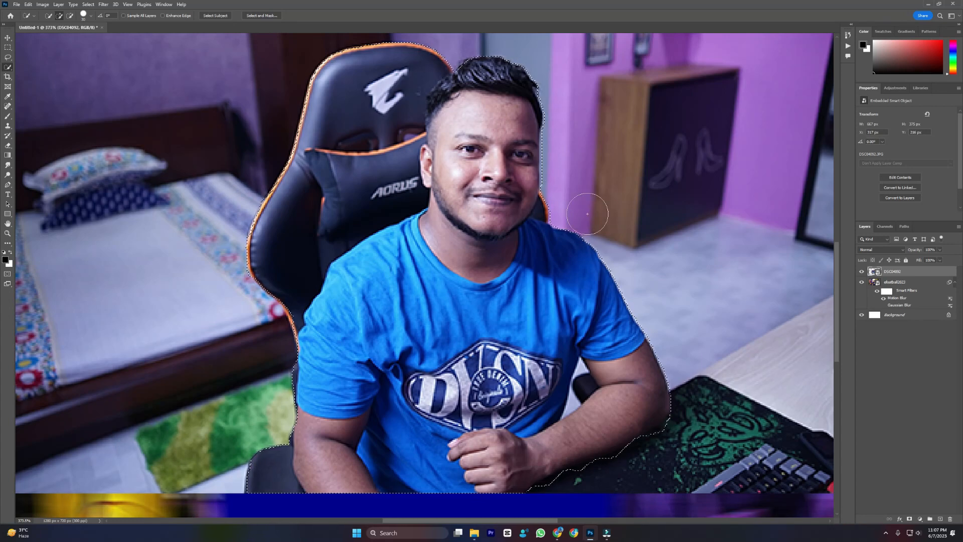
# - Open the seated man's selection in Select and Mask, set the preview transparency to 100% and slightly feather the selection edge
pyautogui.click(262, 16)
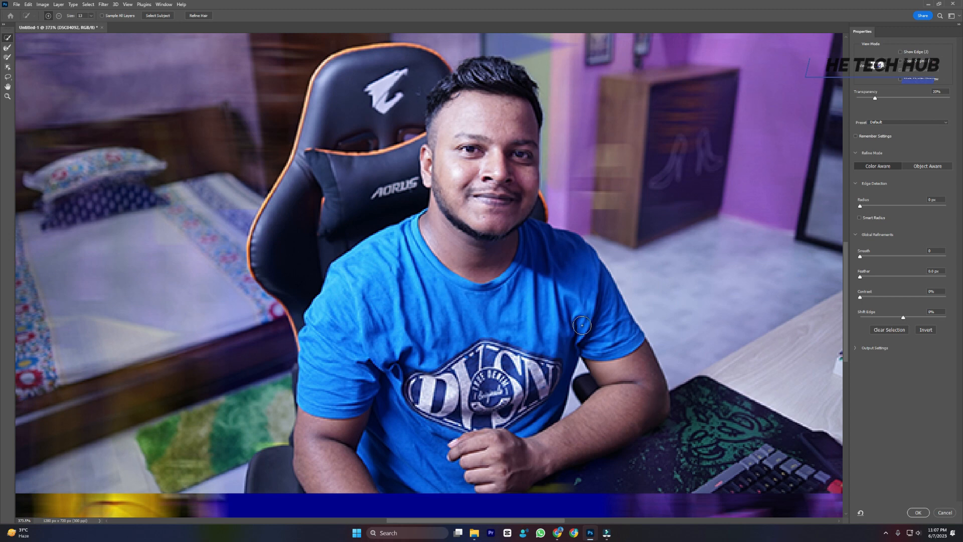
pyautogui.moveTo(875, 97); pyautogui.dragTo(951, 99)
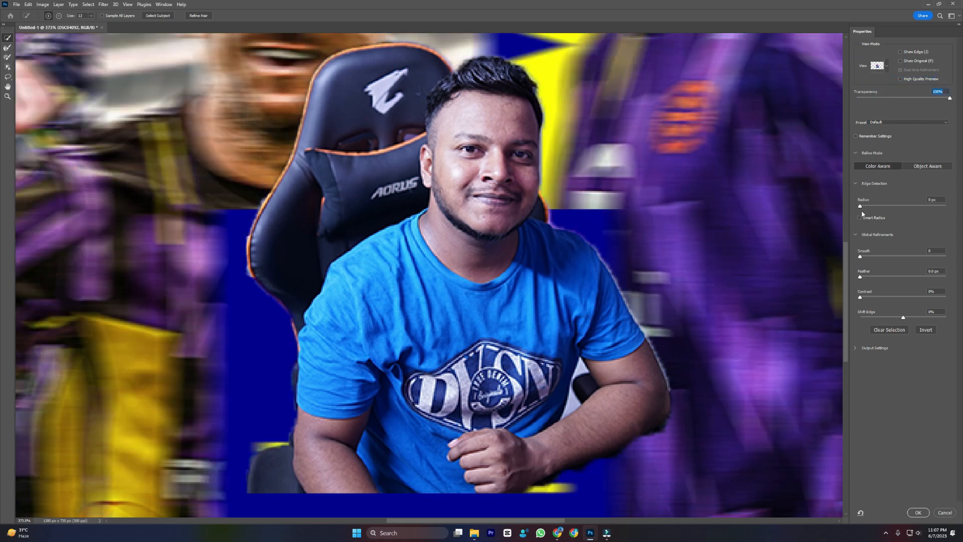
pyautogui.click(860, 206)
pyautogui.moveTo(860, 257); pyautogui.dragTo(871, 276)
pyautogui.moveTo(903, 317)
pyautogui.mouseDown()
pyautogui.moveTo(892, 319)
pyautogui.moveTo(903, 320)
pyautogui.mouseUp()
pyautogui.click(904, 123)
pyautogui.click(904, 129)
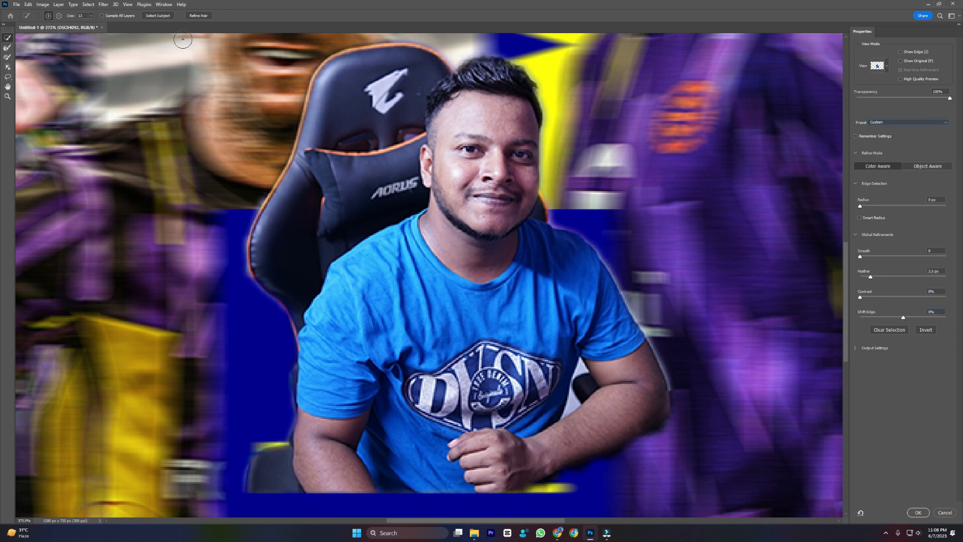
# - Try hair refinement, set the edge detection radius to 4 px and apply the refined selection
pyautogui.click(196, 15)
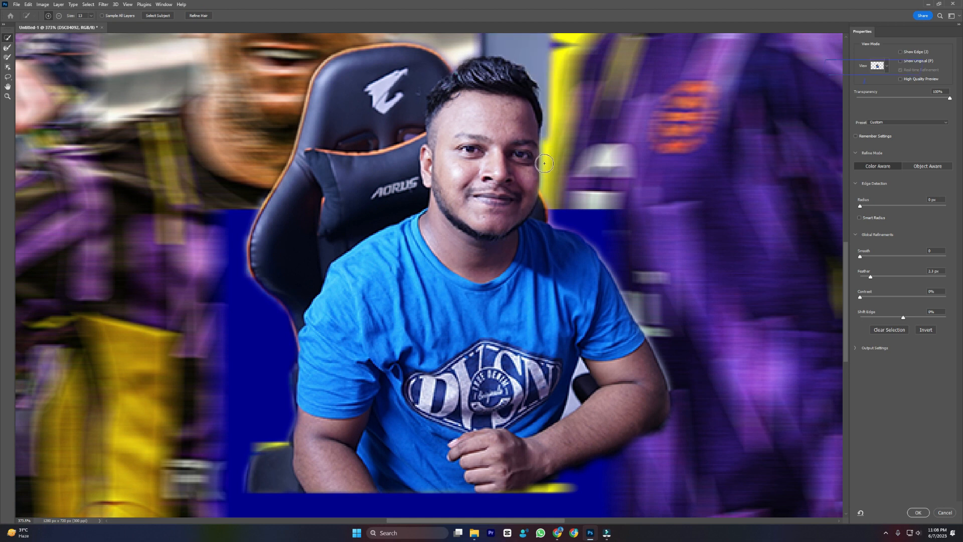
pyautogui.moveTo(860, 206); pyautogui.dragTo(878, 206)
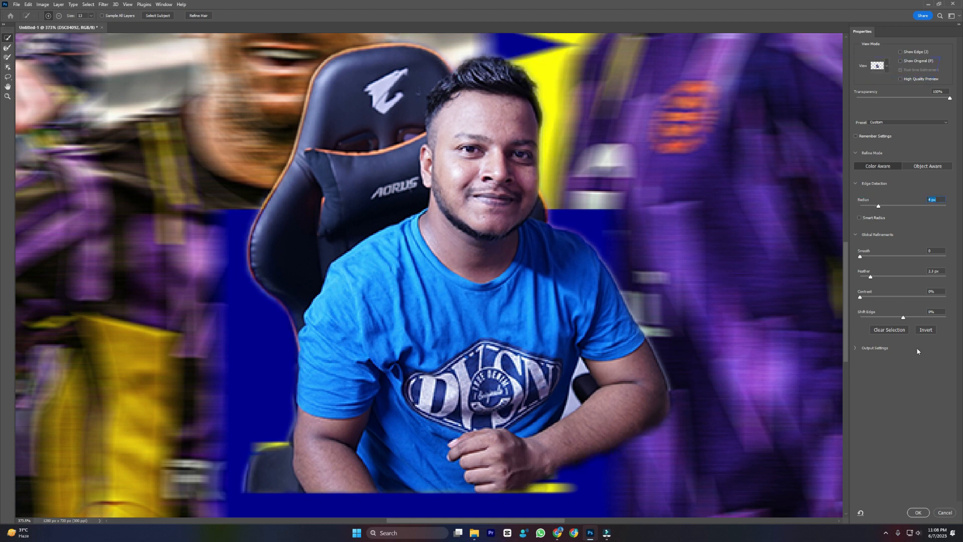
pyautogui.click(919, 512)
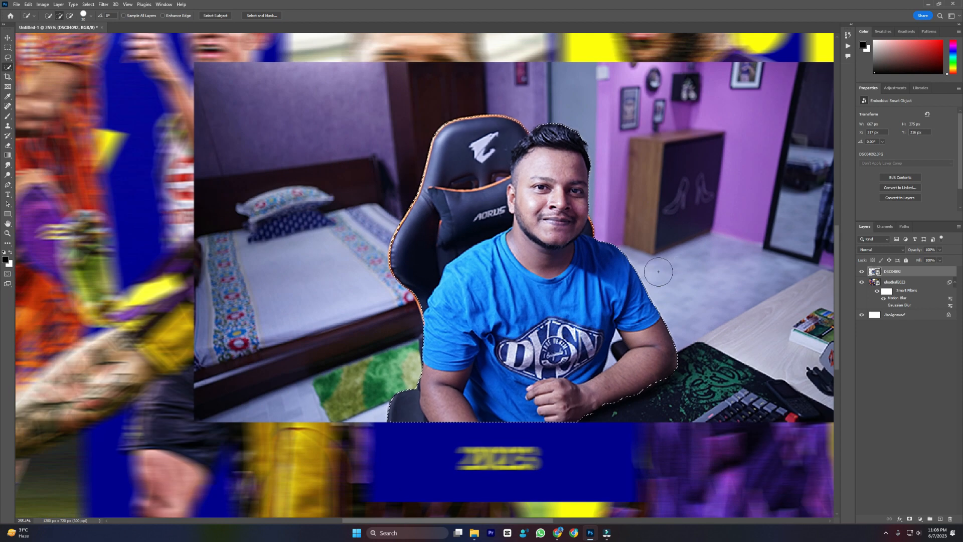
pyautogui.scroll(-2, 600, 243)
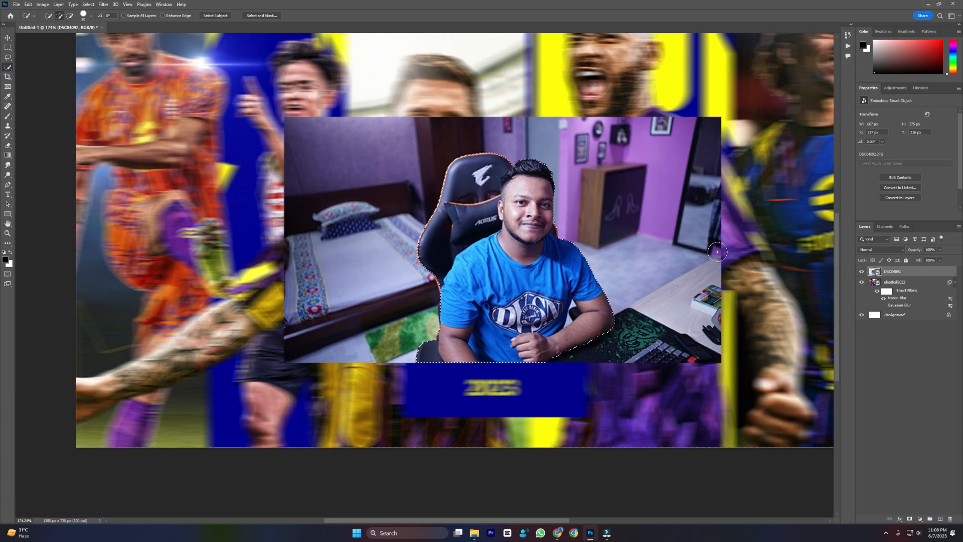
pyautogui.doubleClick(875, 271)
pyautogui.press('Return')
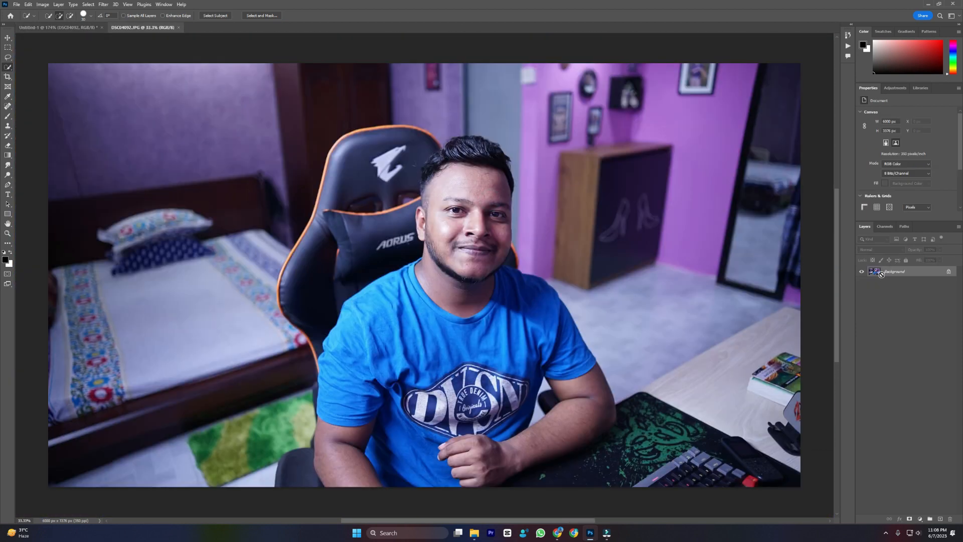
pyautogui.doubleClick(899, 271)
pyautogui.click(542, 175)
pyautogui.click(179, 28)
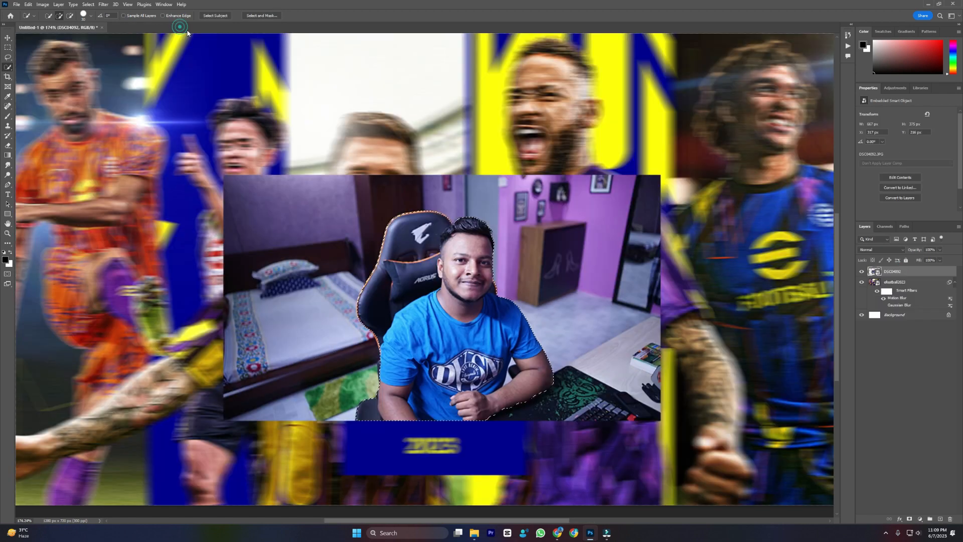
# - Move the DSC04092 portrait photo further left on the canvas together with its selection
pyautogui.click(8, 37)
pyautogui.moveTo(446, 281); pyautogui.dragTo(383, 275)
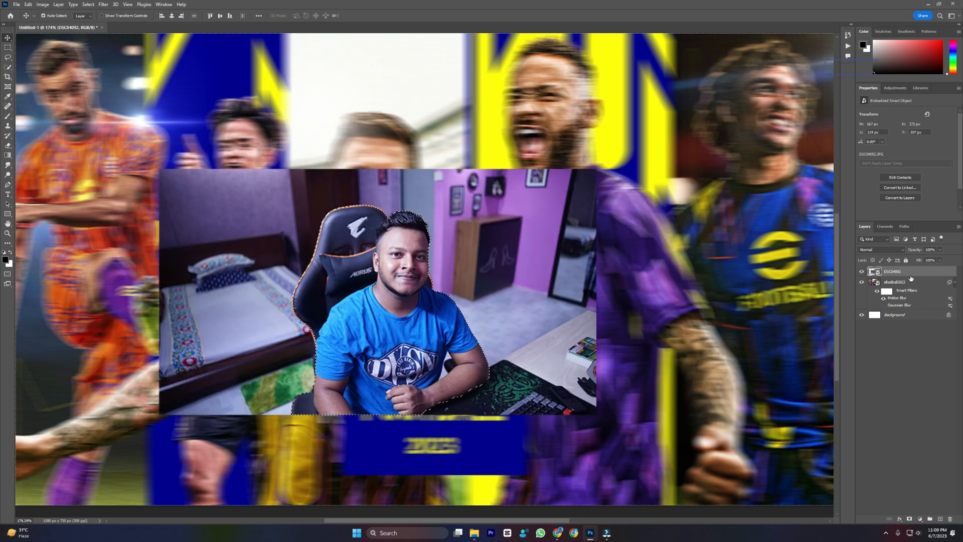
pyautogui.doubleClick(918, 273)
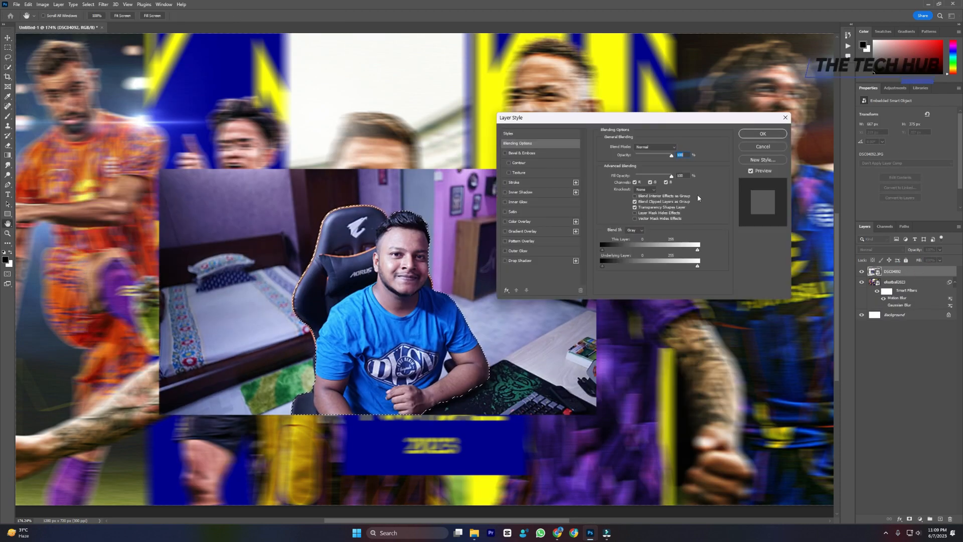
pyautogui.click(505, 241)
pyautogui.click(505, 241)
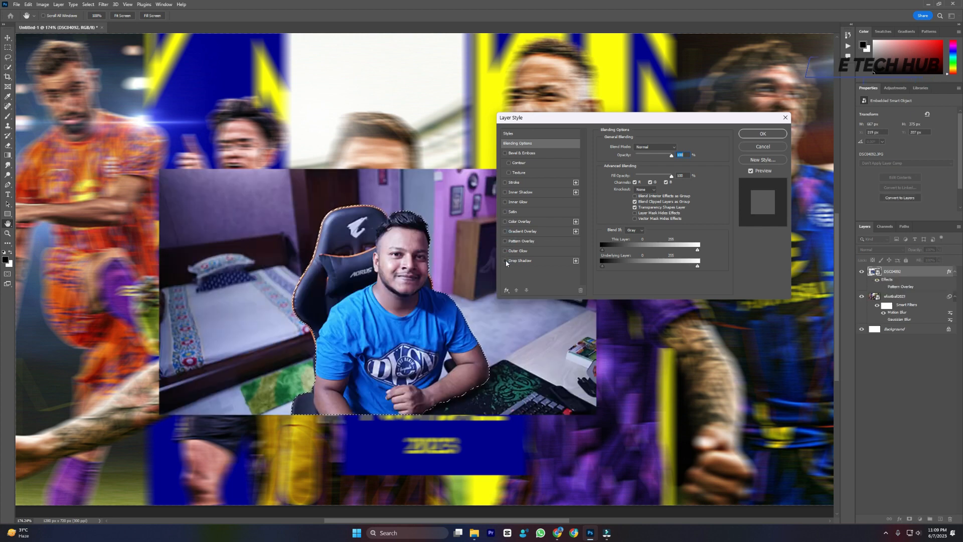
pyautogui.click(505, 260)
pyautogui.click(505, 261)
pyautogui.click(764, 134)
pyautogui.moveTo(911, 276); pyautogui.dragTo(911, 302)
pyautogui.hotkey('ctrl', 'z')
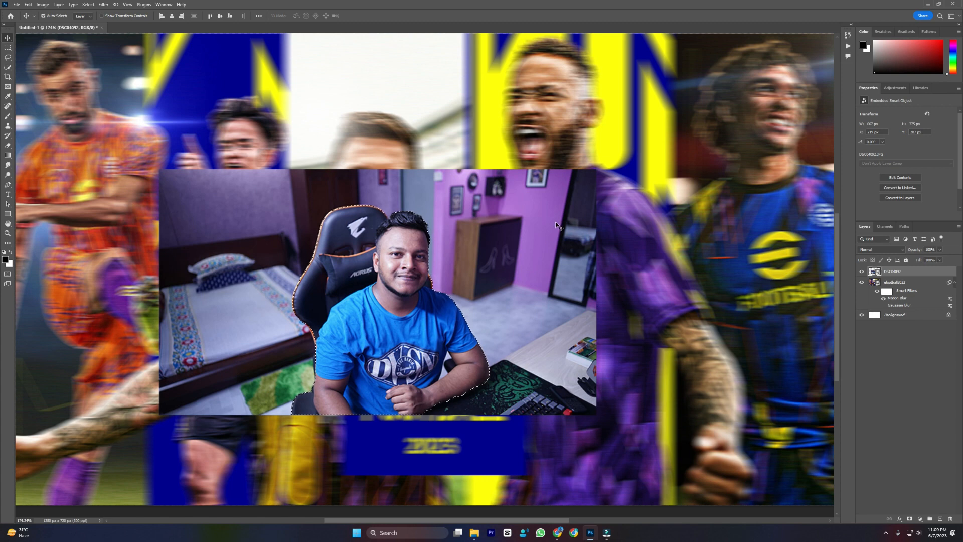
# - Shift the DSC04092 portrait photo slightly up and to the right on the canvas
pyautogui.moveTo(444, 289); pyautogui.dragTo(454, 283)
pyautogui.rightClick(412, 303)
pyautogui.rightClick(922, 271)
pyautogui.click(942, 272)
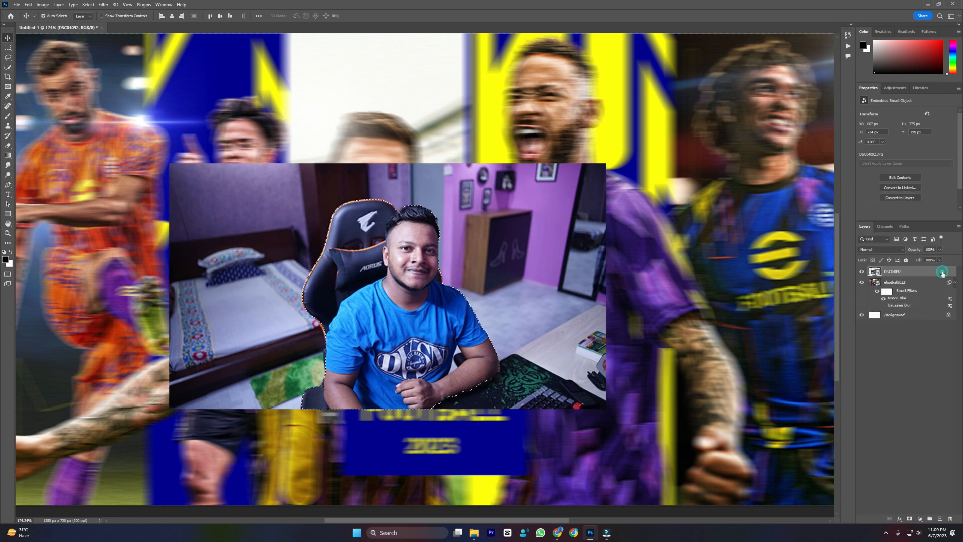
# - Convert the efootball2023 background layer and its blur filters into a single smart object
pyautogui.rightClick(901, 284)
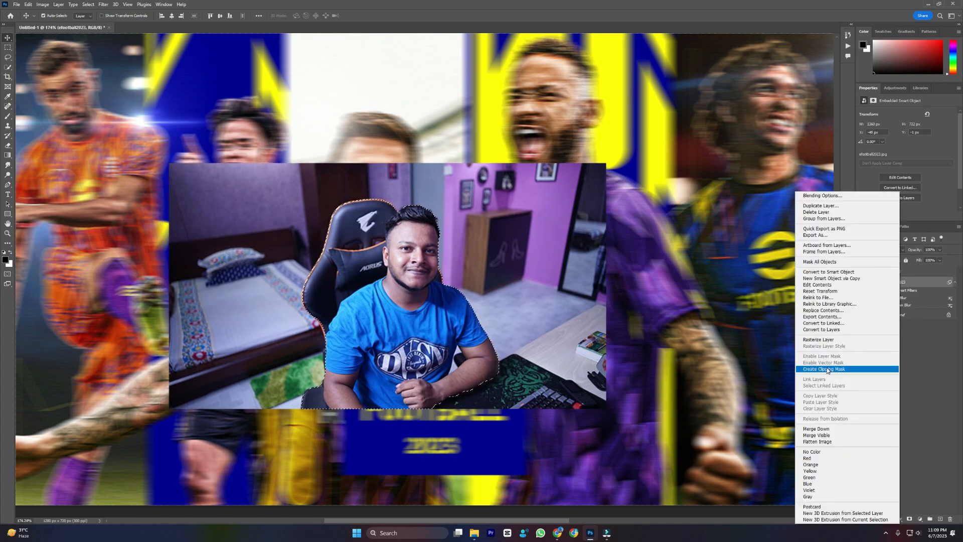
pyautogui.press('Escape')
pyautogui.rightClick(906, 275)
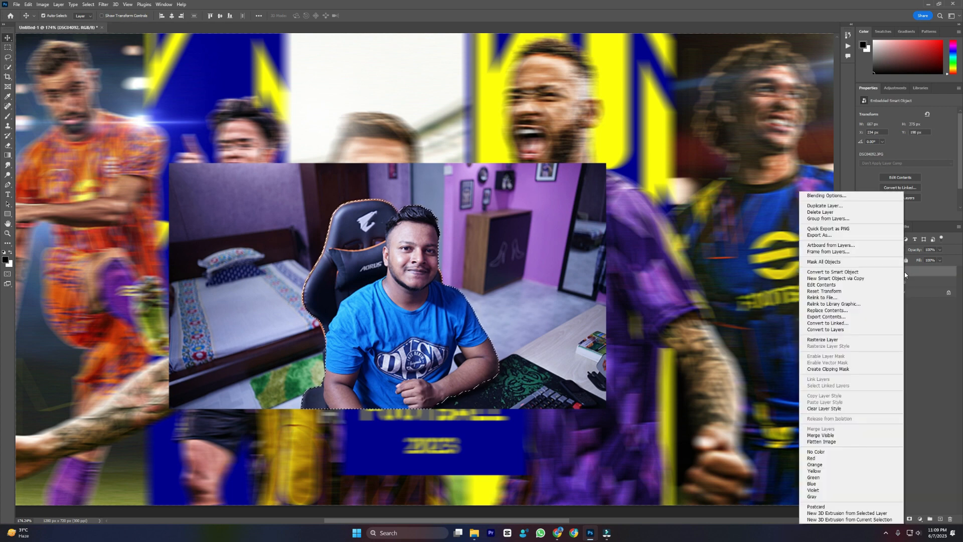
pyautogui.click(831, 251)
pyautogui.press('Escape')
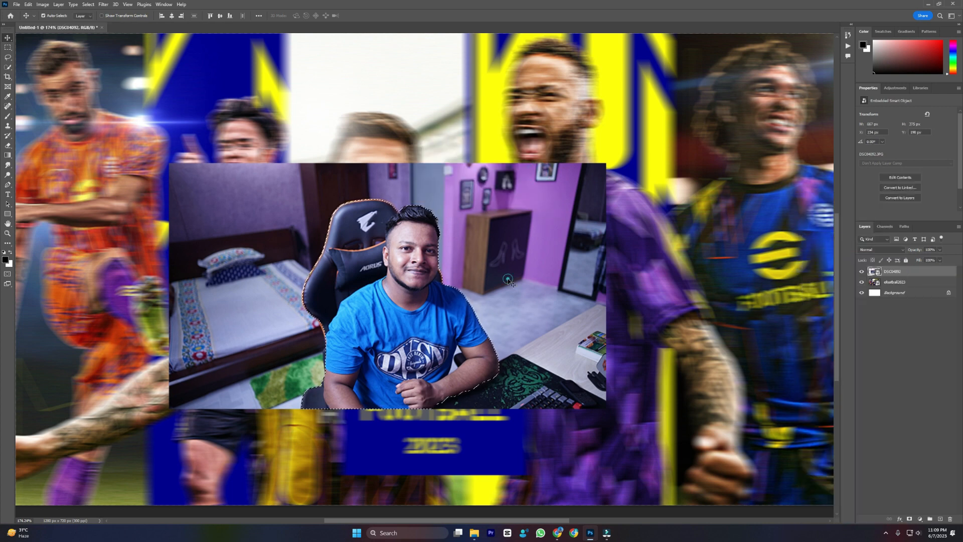
# - Extract the selected man and chair from the photo onto a new layer by setting the Select and Mask output to New Layer
pyautogui.press('w')
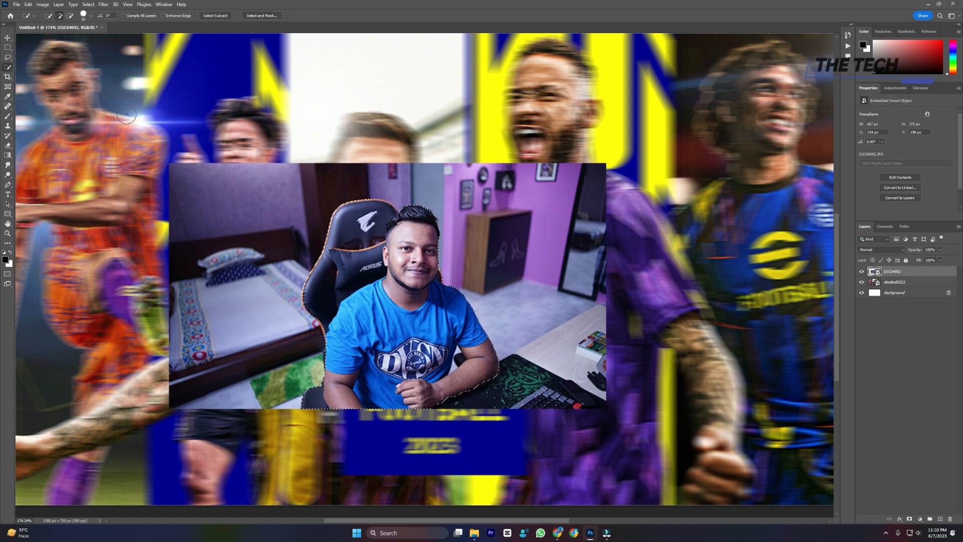
pyautogui.click(263, 16)
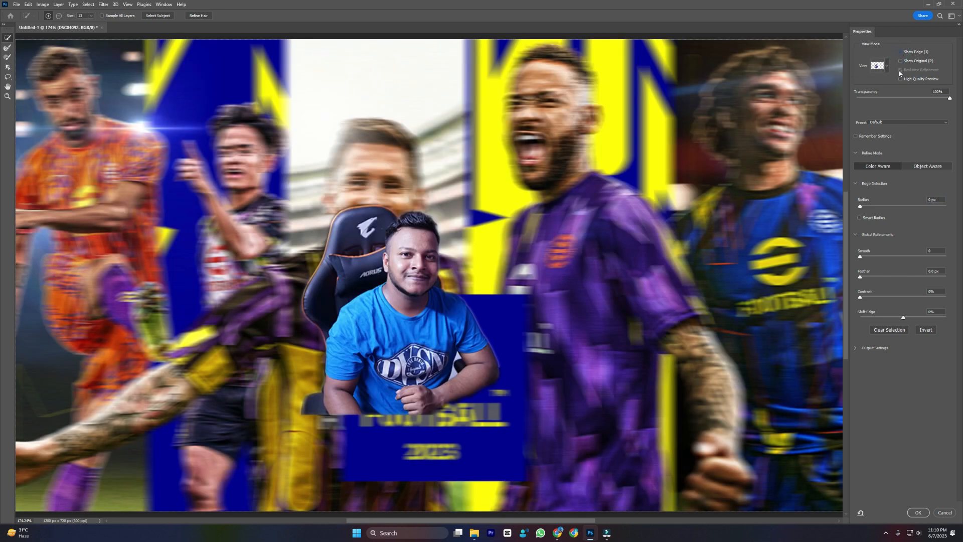
pyautogui.click(900, 61)
pyautogui.click(856, 348)
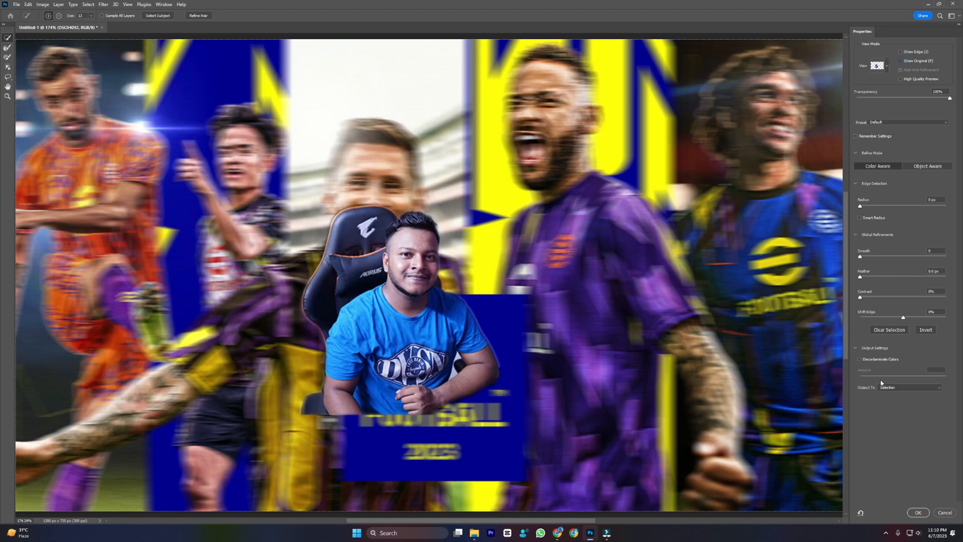
pyautogui.click(909, 387)
pyautogui.click(892, 404)
pyautogui.click(919, 512)
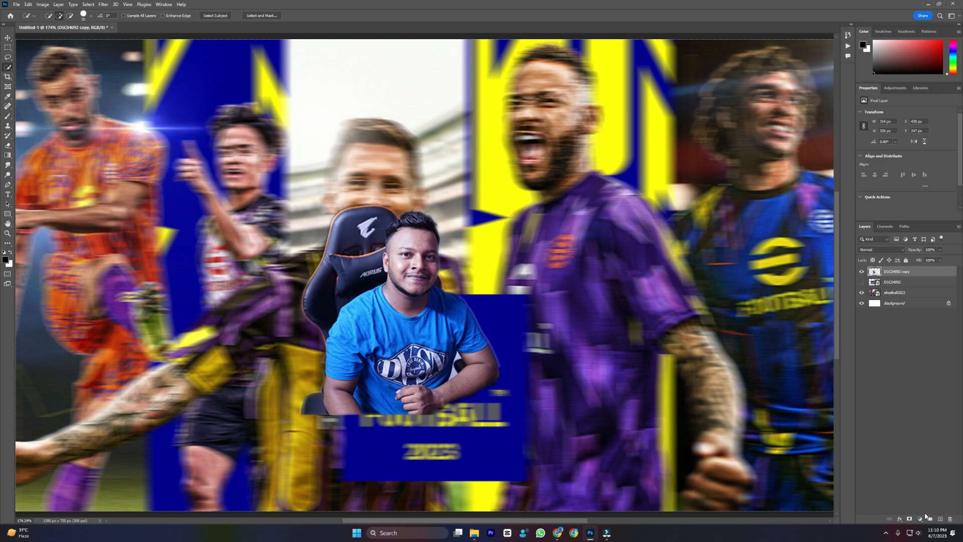
# - Scale the man's cut-out to about 182% and place it flush in the lower-left corner of the canvas
pyautogui.hotkey('ctrl', 't')
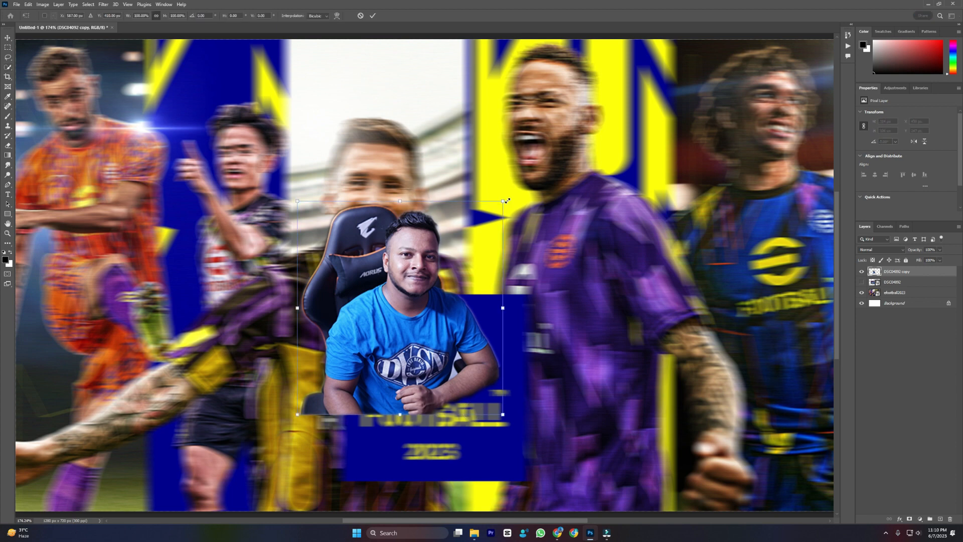
pyautogui.moveTo(505, 203); pyautogui.dragTo(619, 134)
pyautogui.moveTo(477, 318); pyautogui.dragTo(389, 412)
pyautogui.scroll(-3, 389, 413)
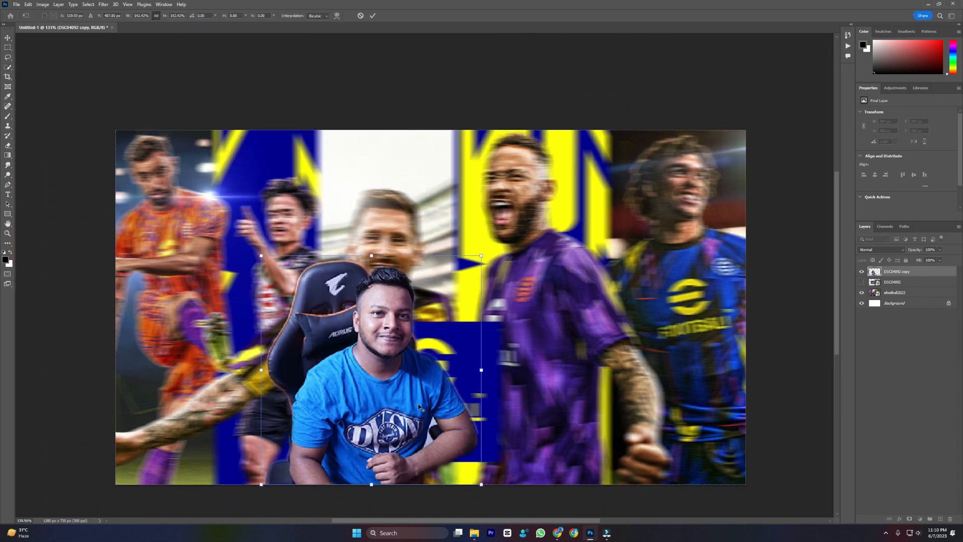
pyautogui.moveTo(478, 270); pyautogui.dragTo(561, 235)
pyautogui.moveTo(418, 327); pyautogui.dragTo(284, 327)
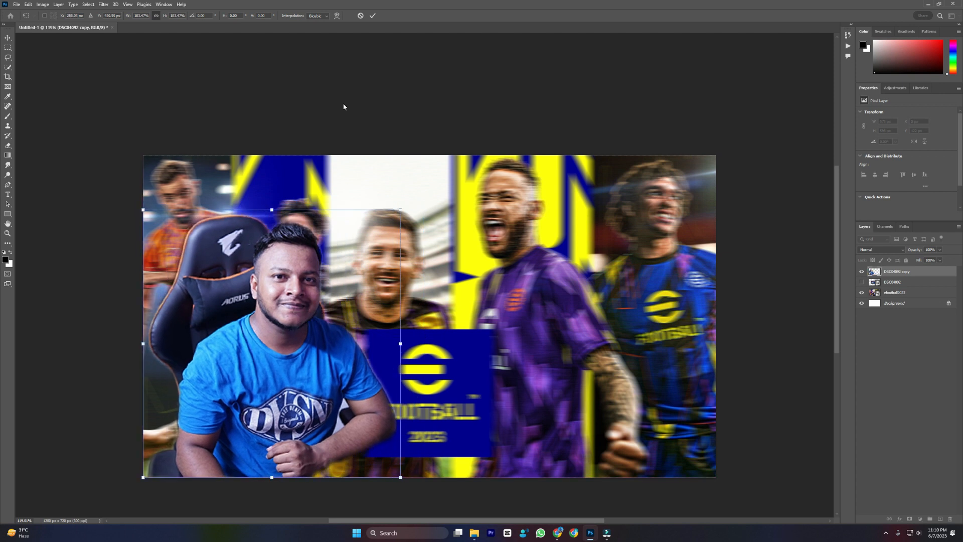
pyautogui.click(373, 16)
pyautogui.press('w')
pyautogui.rightClick(889, 275)
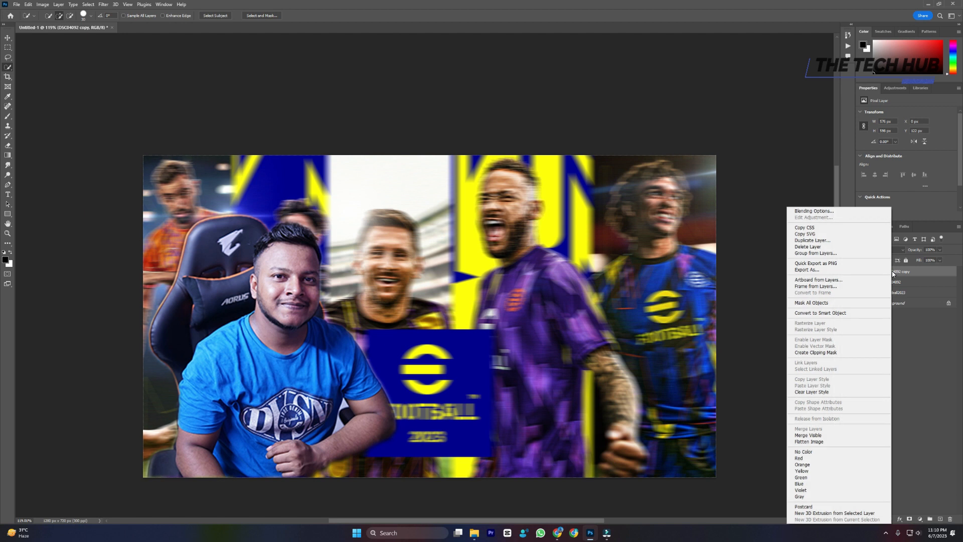
pyautogui.click(920, 520)
pyautogui.click(919, 477)
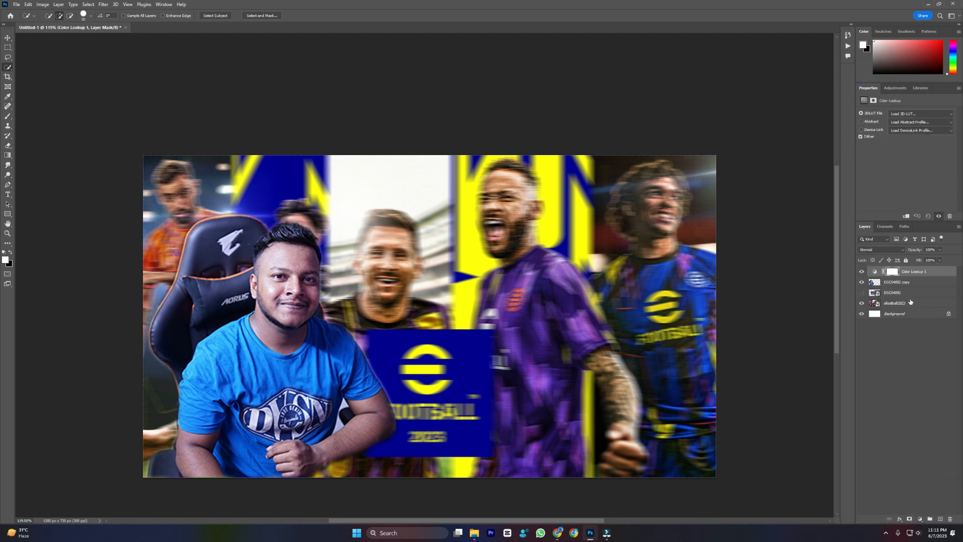
pyautogui.click(950, 519)
pyautogui.click(445, 196)
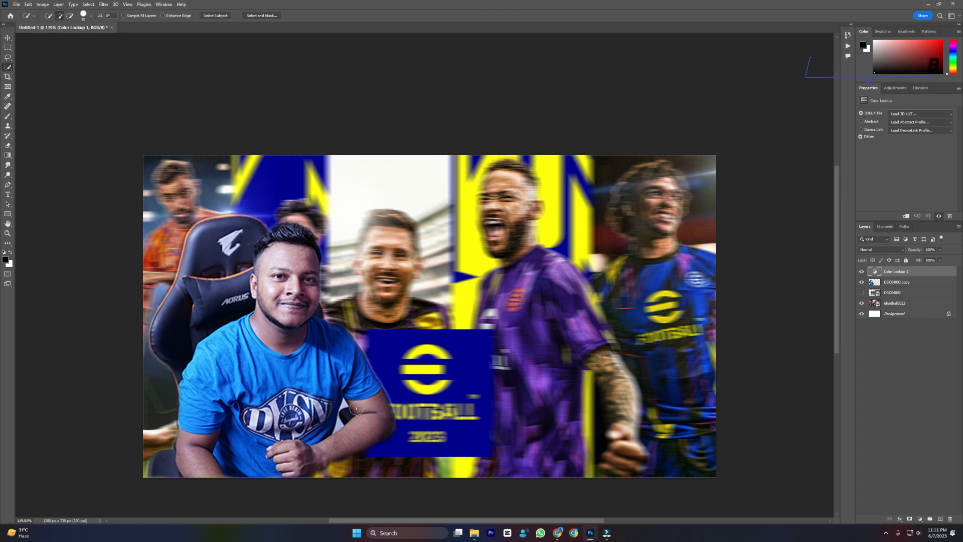
pyautogui.click(920, 519)
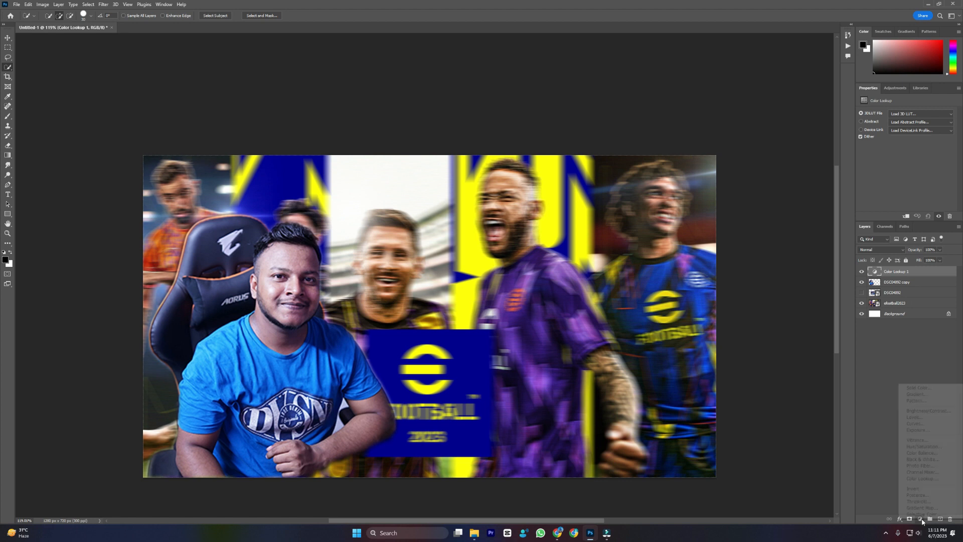
pyautogui.click(875, 454)
pyautogui.click(949, 519)
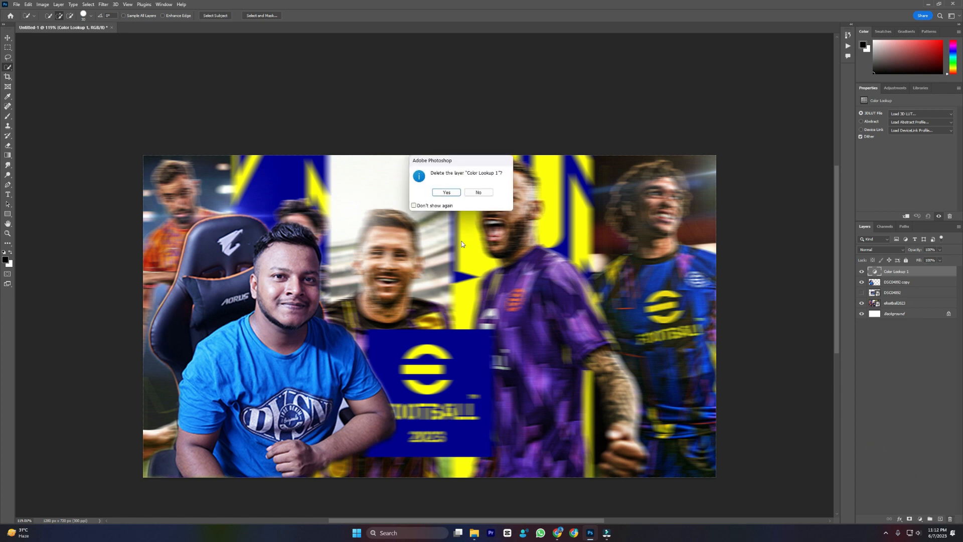
pyautogui.click(419, 205)
pyautogui.click(446, 192)
# - Add an Outer Glow layer style to the DSC04092 copy layer
pyautogui.rightClick(898, 276)
pyautogui.click(832, 211)
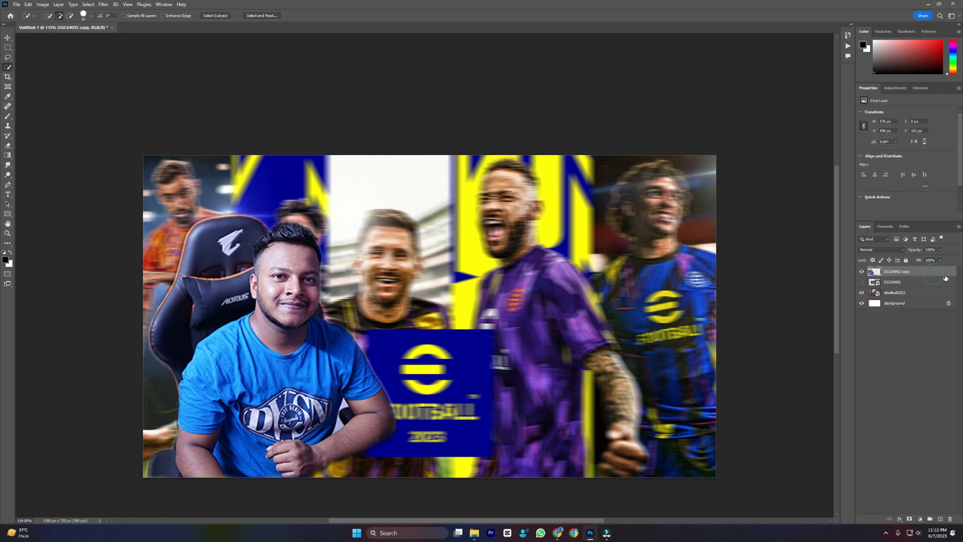
pyautogui.click(518, 251)
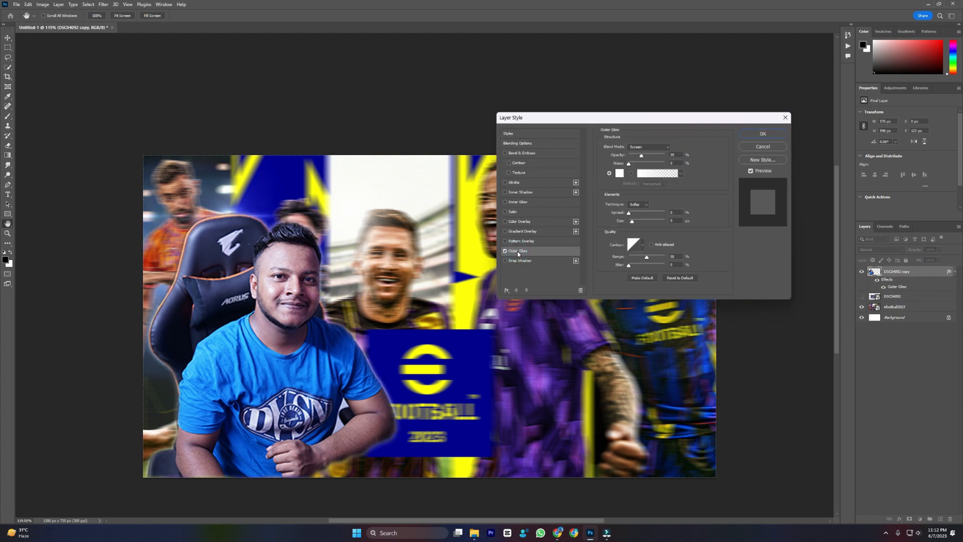
pyautogui.click(655, 174)
pyautogui.click(548, 132)
pyautogui.click(681, 173)
# - Set the outer glow colour to orange ff5a00 and raise the glow's opacity
pyautogui.click(619, 174)
pyautogui.click(486, 158)
pyautogui.click(476, 159)
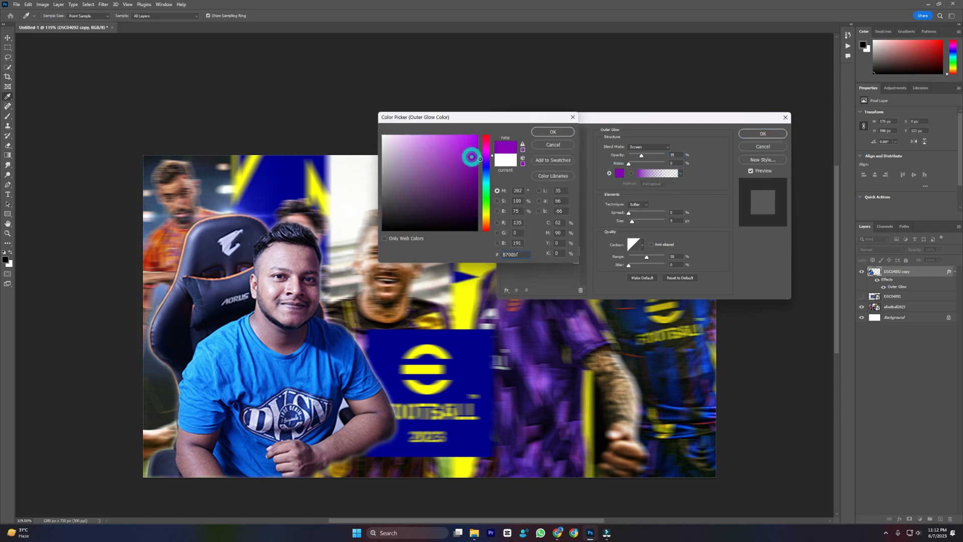
pyautogui.click(485, 150)
pyautogui.click(478, 135)
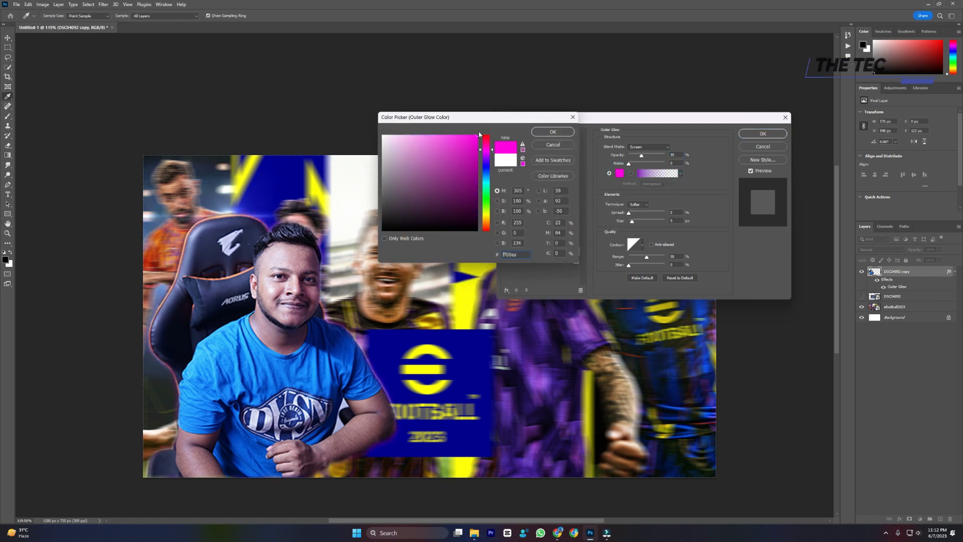
pyautogui.click(486, 226)
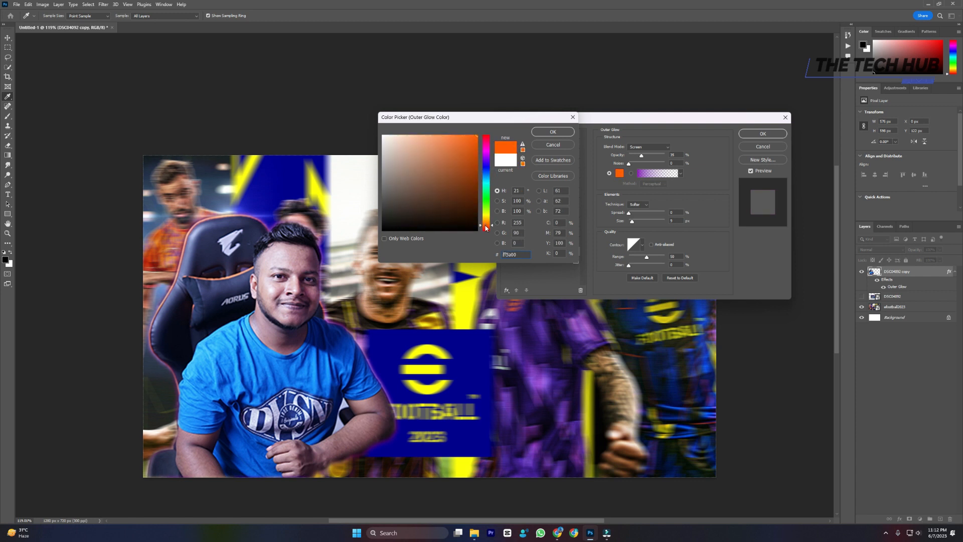
pyautogui.click(543, 131)
pyautogui.moveTo(642, 155); pyautogui.dragTo(656, 157)
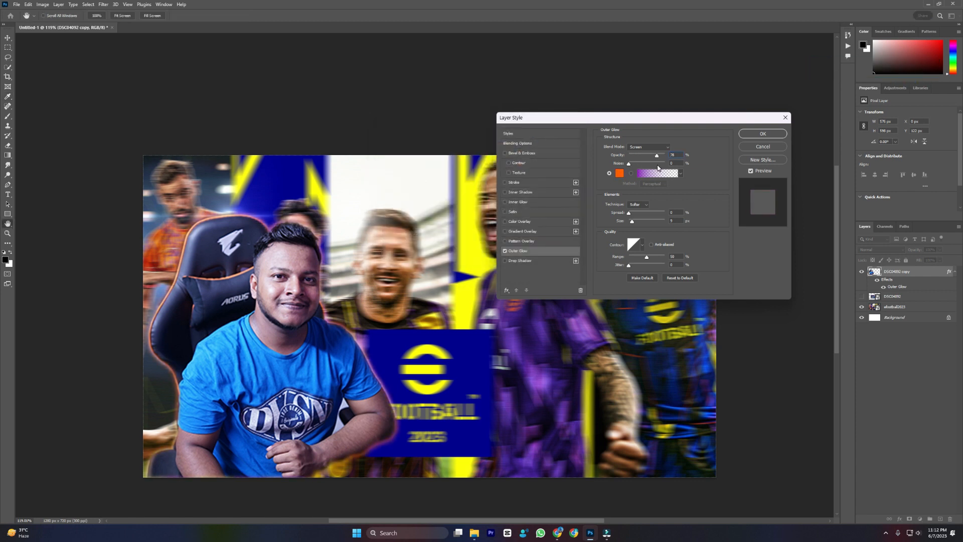
# - Set the outer glow's opacity to 71% and spread to 0%, and slightly increase its size
pyautogui.click(631, 164)
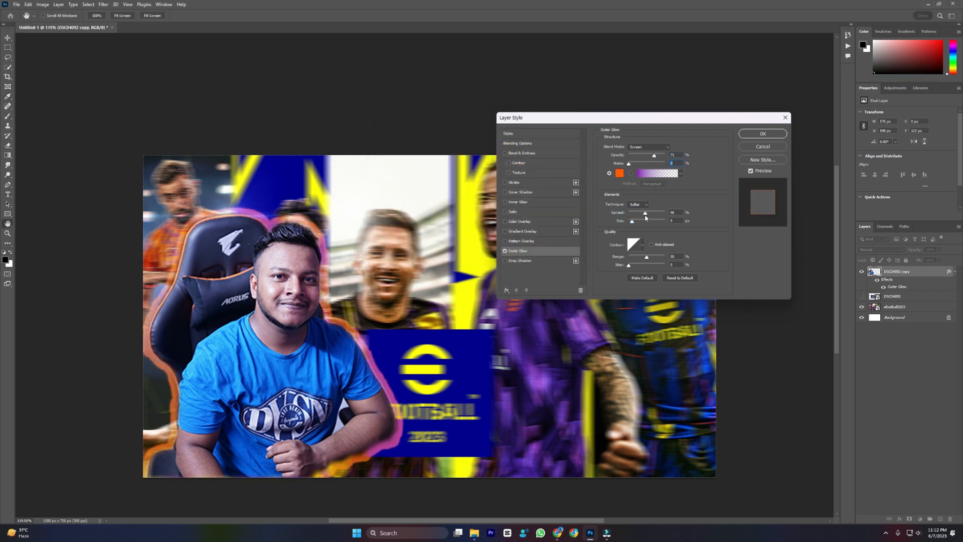
pyautogui.moveTo(632, 221); pyautogui.dragTo(636, 227)
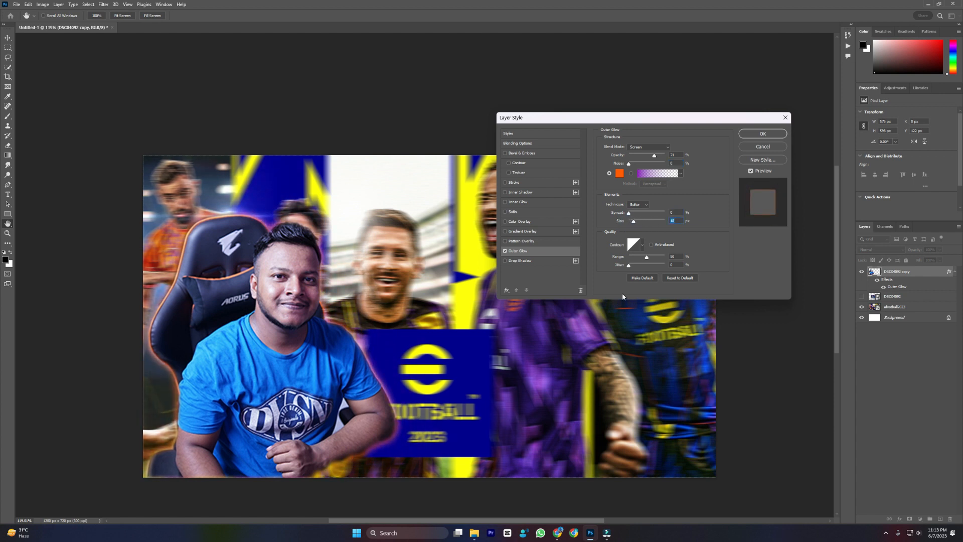
# - Add an Inner Bevel with 62% depth and 0 px size to the man's cut-out and apply the layer style
pyautogui.click(521, 153)
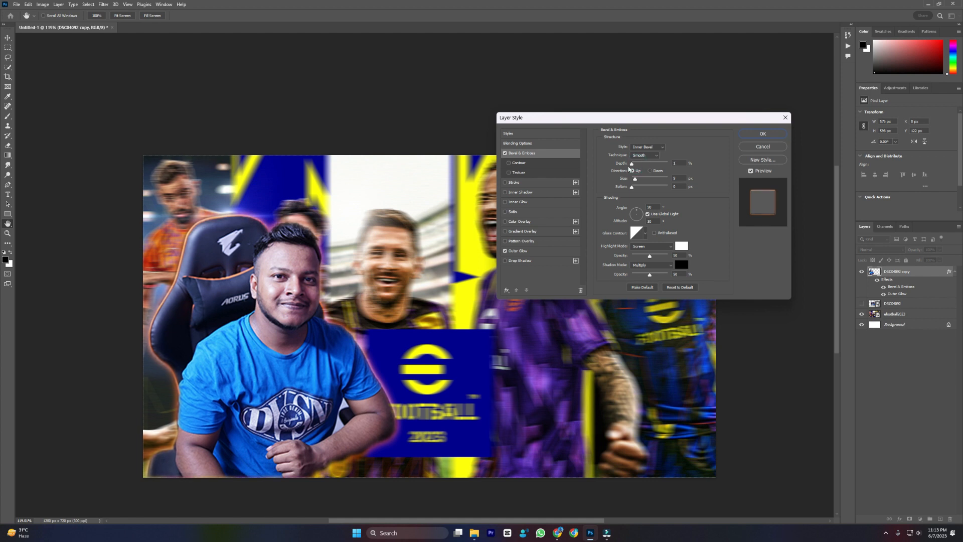
pyautogui.moveTo(658, 164); pyautogui.dragTo(635, 191)
pyautogui.moveTo(648, 273); pyautogui.dragTo(678, 284)
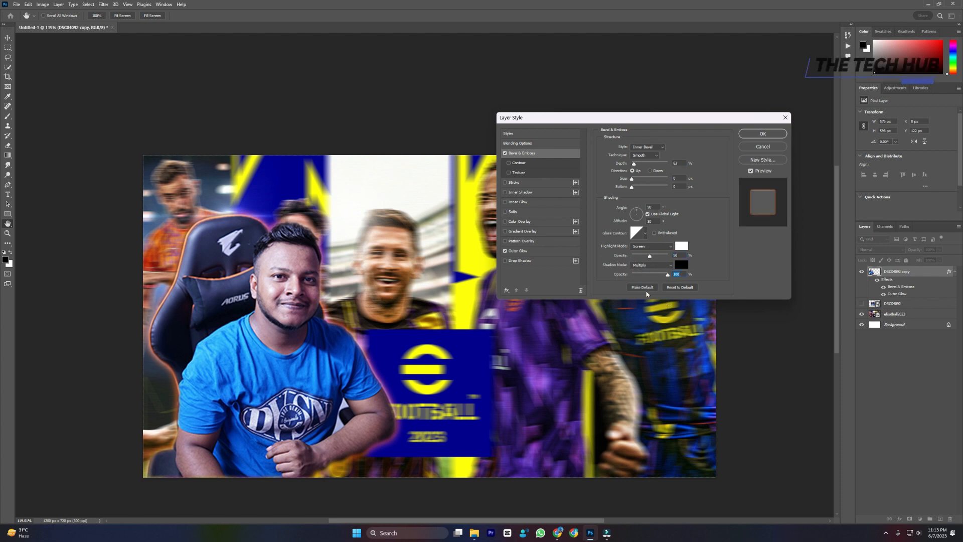
pyautogui.click(650, 275)
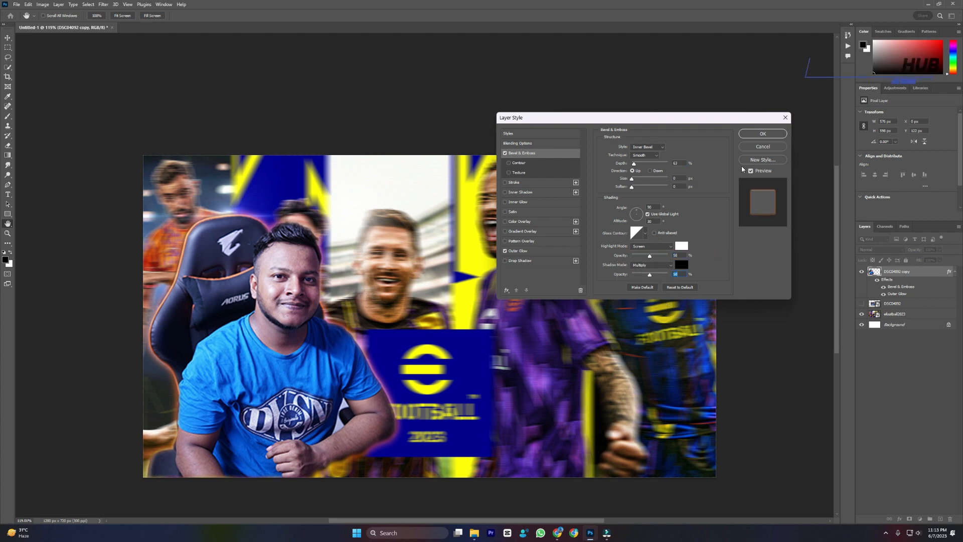
pyautogui.click(763, 134)
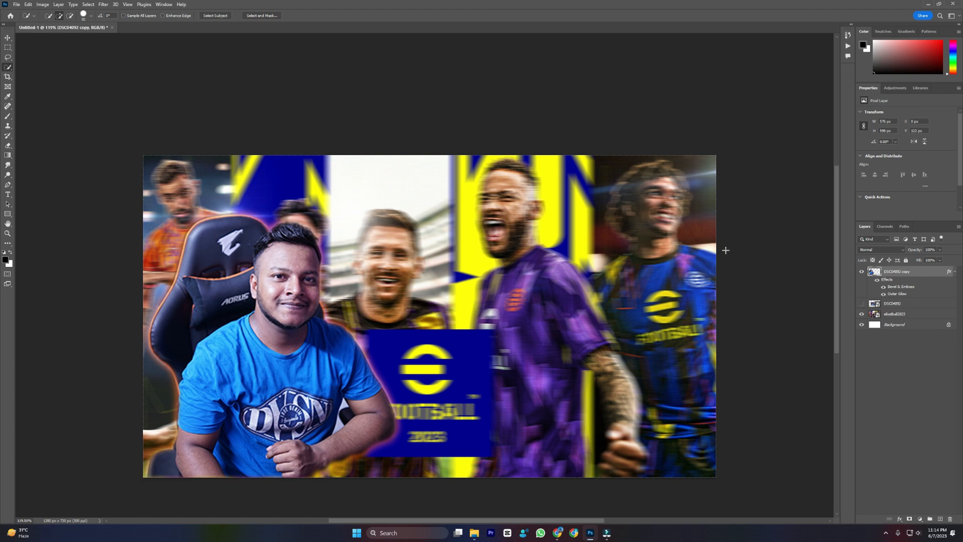
# - Save the document in the Documents folder as the Photoshop file Untitled-1
pyautogui.hotkey('ctrl', 's')
pyautogui.click(544, 342)
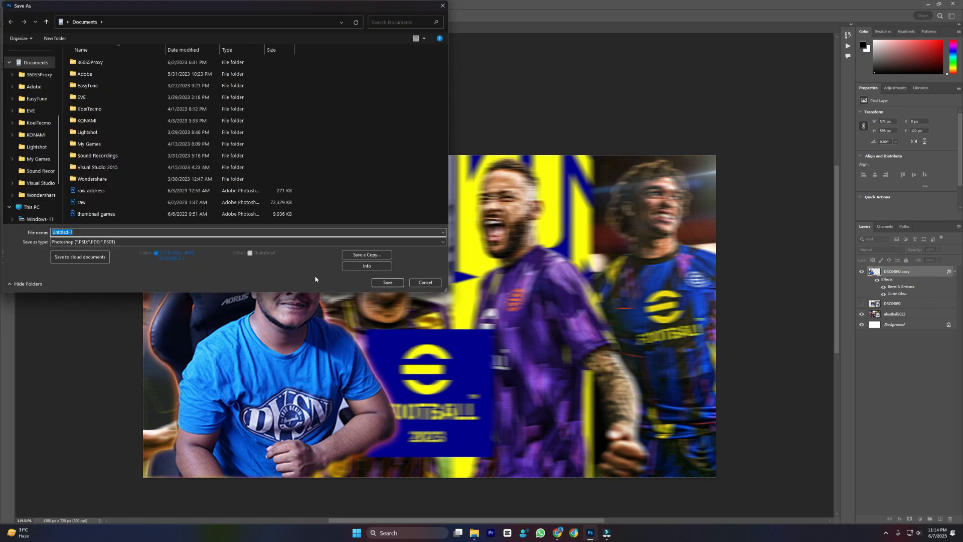
pyautogui.click(386, 282)
pyautogui.click(570, 157)
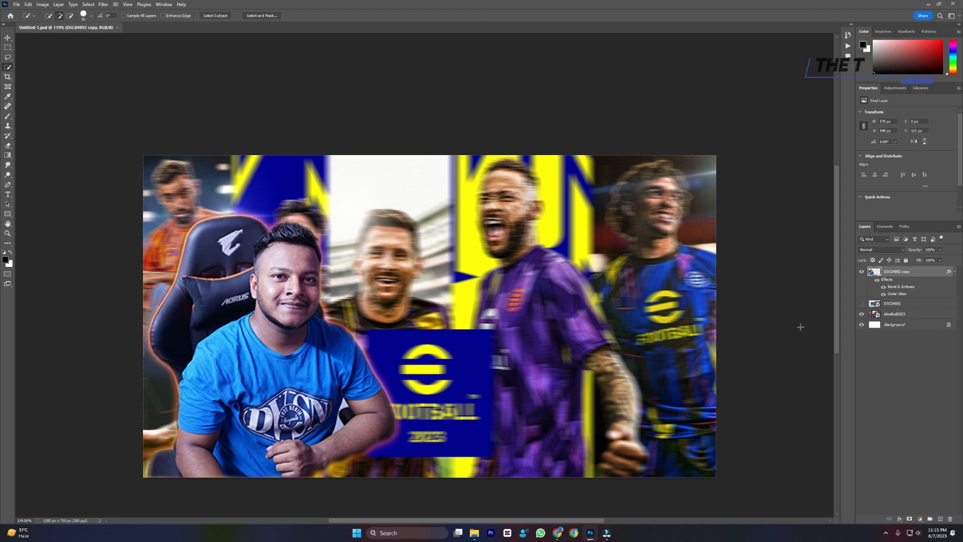
pyautogui.click(904, 314)
pyautogui.click(939, 249)
pyautogui.moveTo(941, 258)
pyautogui.mouseDown()
pyautogui.moveTo(906, 259)
pyautogui.moveTo(942, 258)
pyautogui.mouseUp()
pyautogui.click(906, 421)
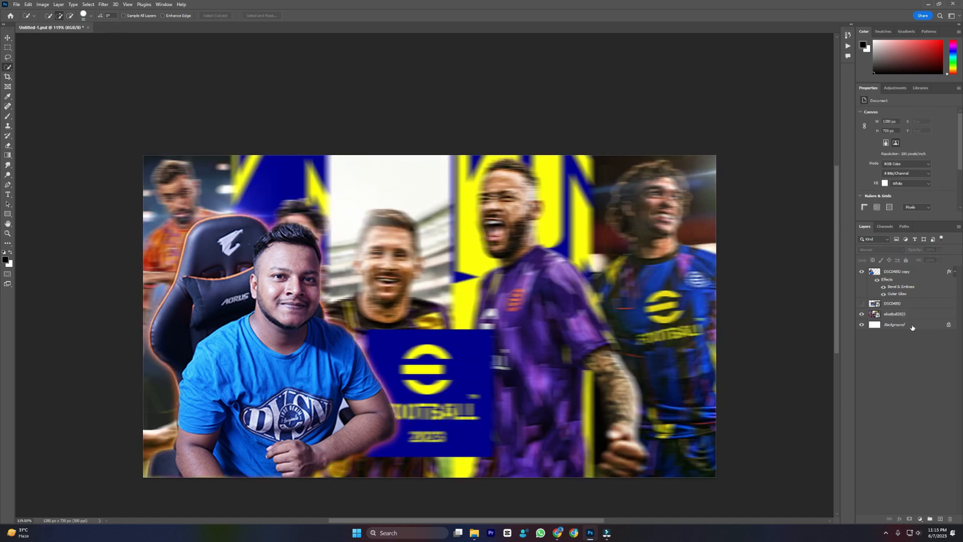
# - Delete the hidden DSC04092 photo layer
pyautogui.click(862, 305)
pyautogui.click(863, 305)
pyautogui.click(906, 304)
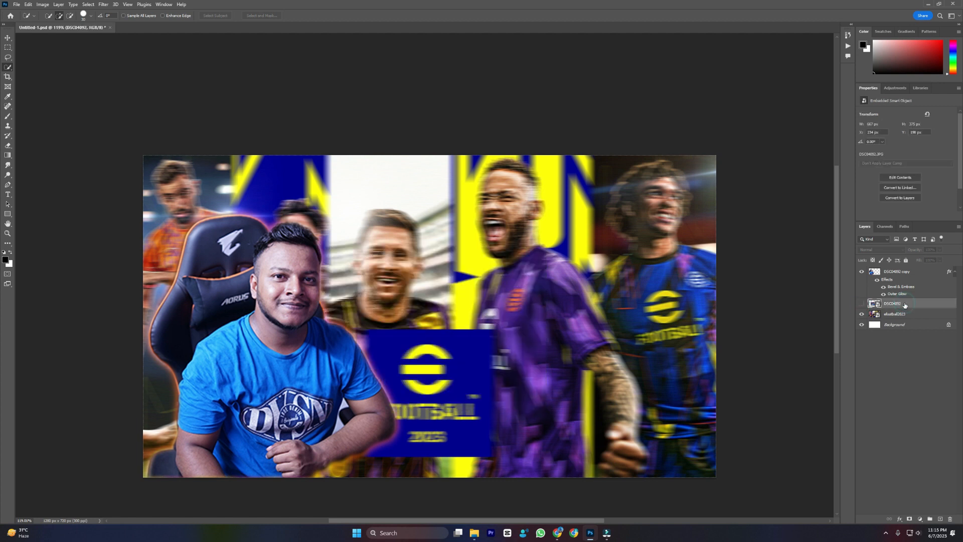
pyautogui.click(949, 519)
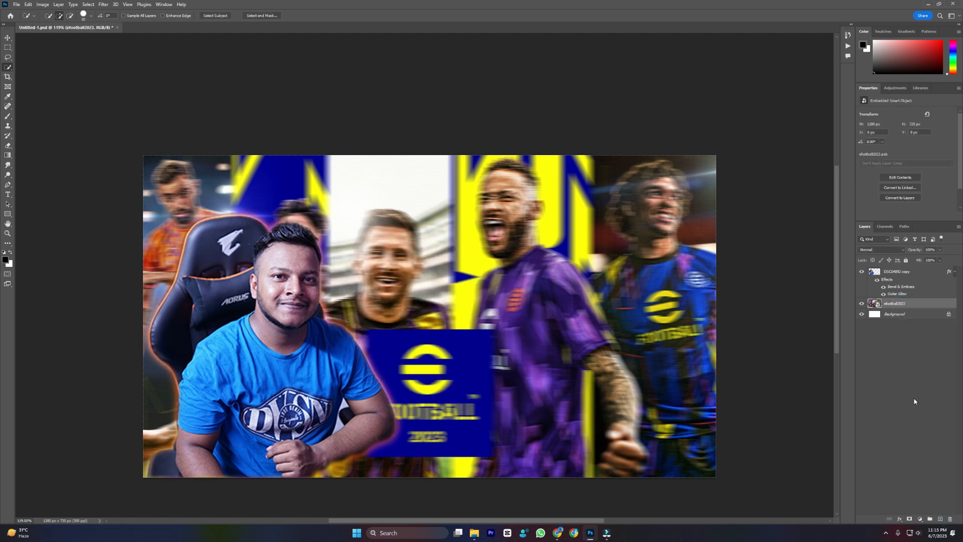
# - Add a text layer above the efootball2023 layer and begin its title with "eFo"
pyautogui.press('t')
pyautogui.click(467, 290)
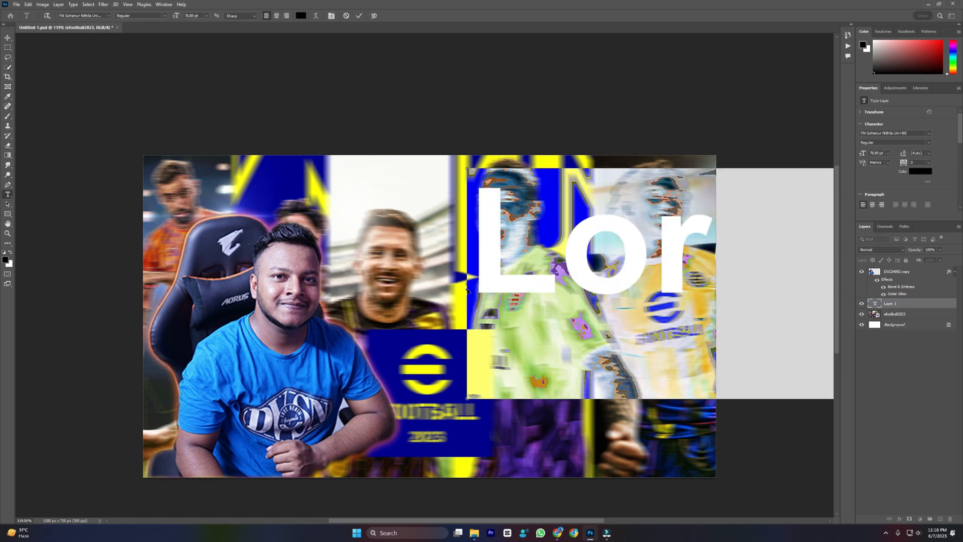
pyautogui.scroll(-3, 467, 290)
pyautogui.hotkey('ctrl', 't')
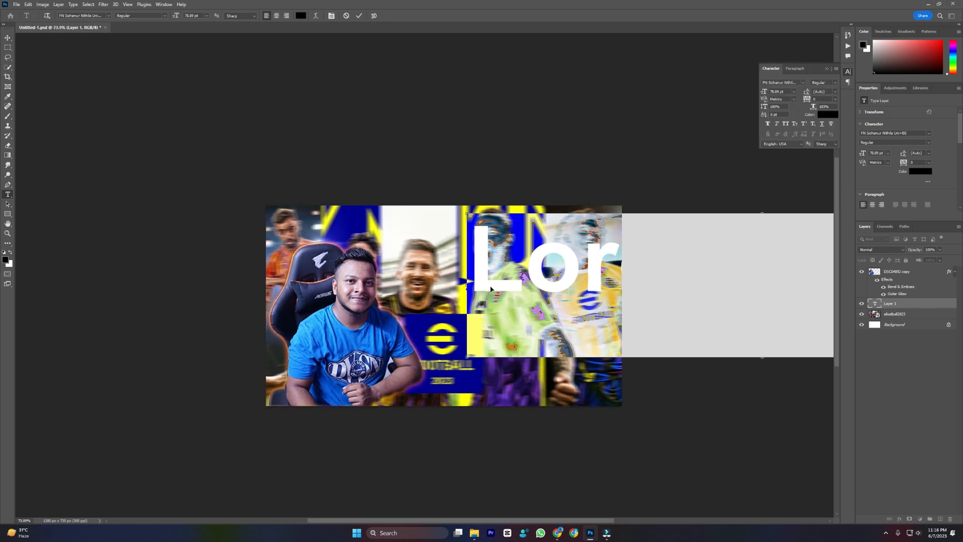
pyautogui.write('eFo')
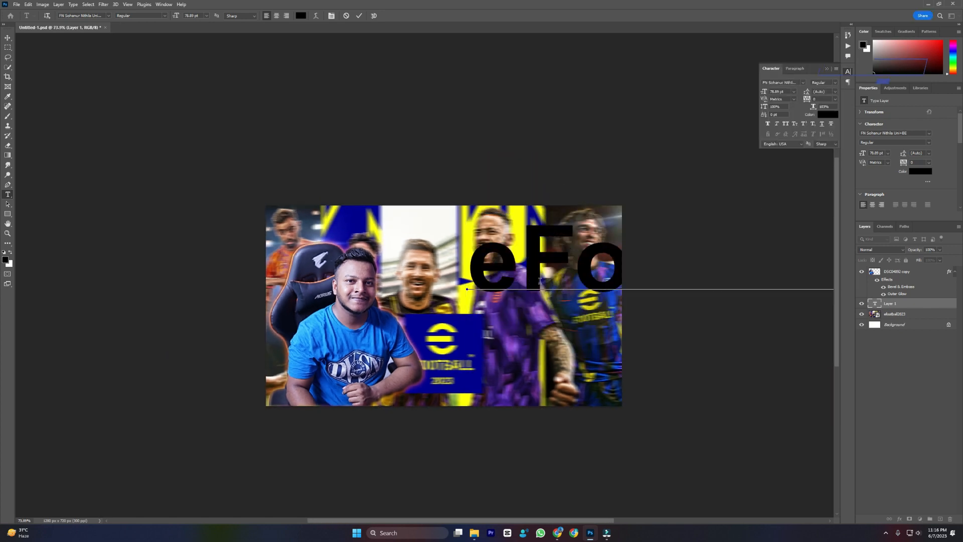
# - Complete the title as "eFootball 2023 Mobile Skill Tutorial" and shrink it to fit on one line beside the man
pyautogui.moveTo(501, 271); pyautogui.dragTo(328, 286)
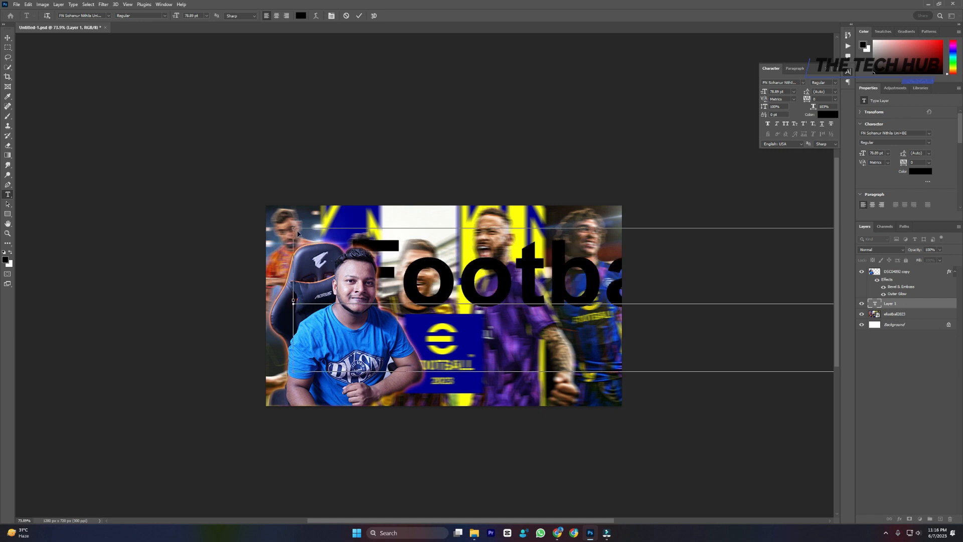
pyautogui.moveTo(296, 229); pyautogui.dragTo(315, 270)
pyautogui.moveTo(378, 253); pyautogui.dragTo(414, 237)
pyautogui.moveTo(499, 252); pyautogui.dragTo(509, 266)
pyautogui.click(509, 266)
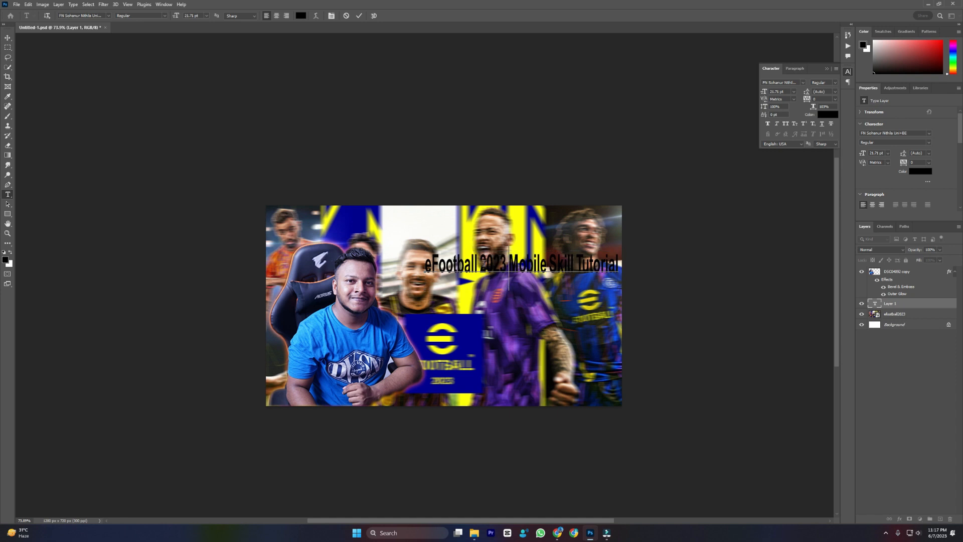
# - Shorten the title to "eFootball" and enlarge the text to roughly twice its width
pyautogui.press('BackSpace')
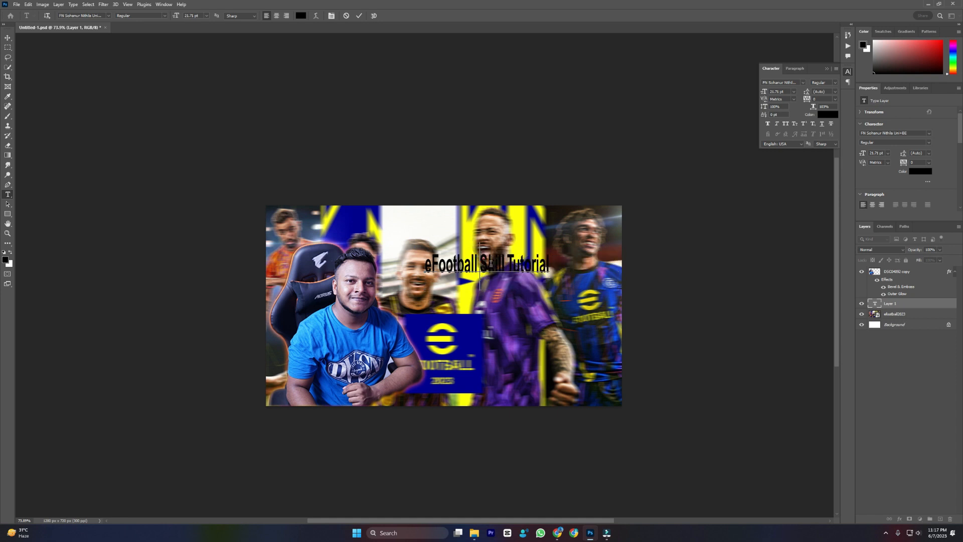
pyautogui.moveTo(480, 263); pyautogui.dragTo(550, 265)
pyautogui.press('BackSpace')
pyautogui.hscroll(-1, 507, 269)
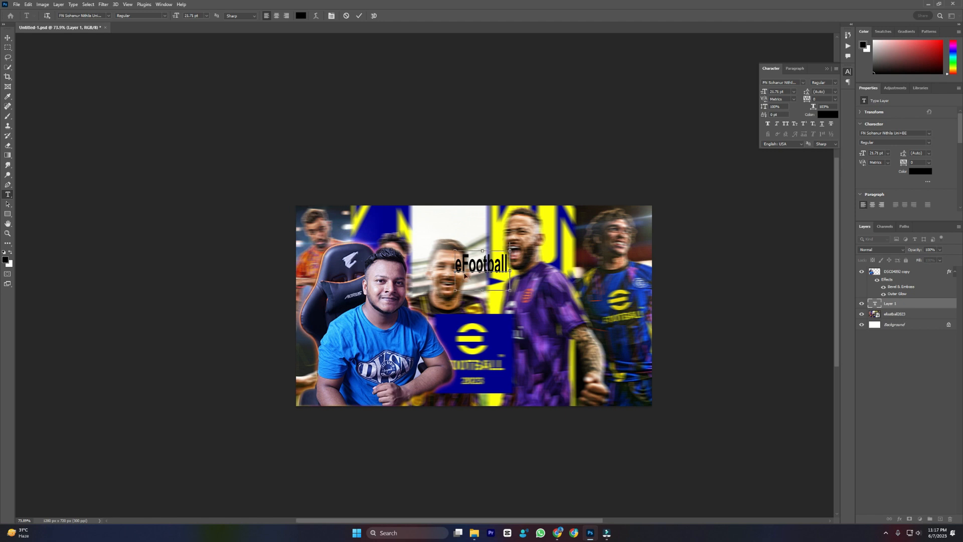
pyautogui.scroll(8, 498, 267)
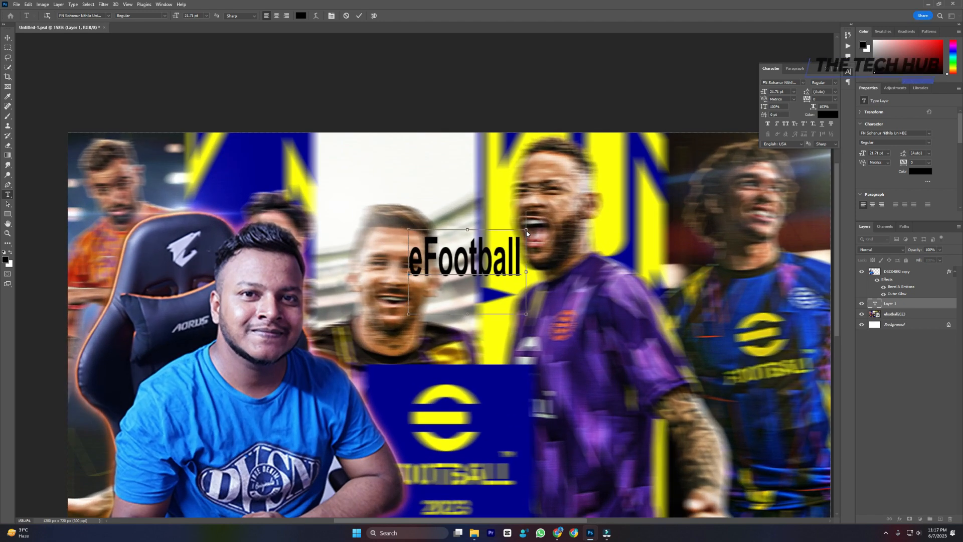
pyautogui.moveTo(526, 229); pyautogui.dragTo(656, 195)
# - Set the font of the whole eFootball title to Bauhaus 93
pyautogui.hotkey('ctrl', 'a')
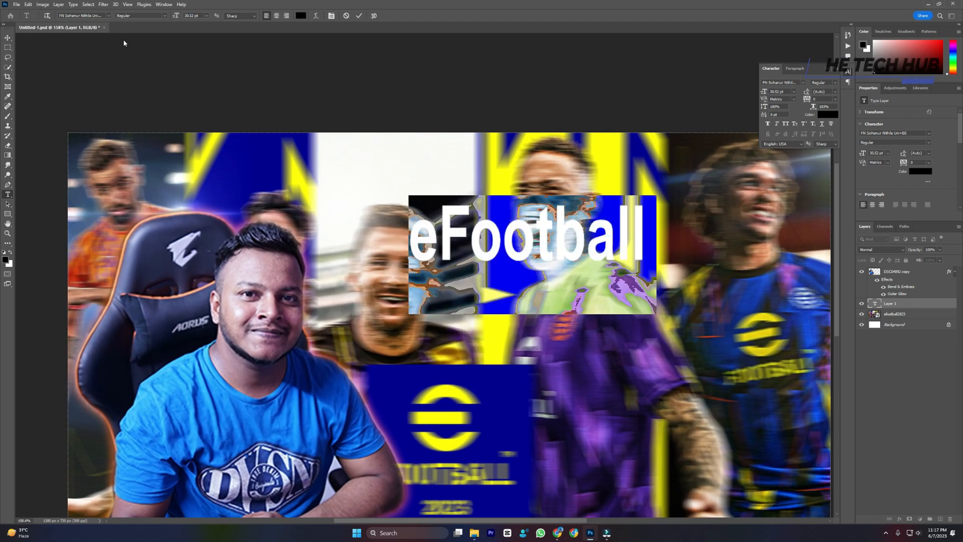
pyautogui.click(108, 15)
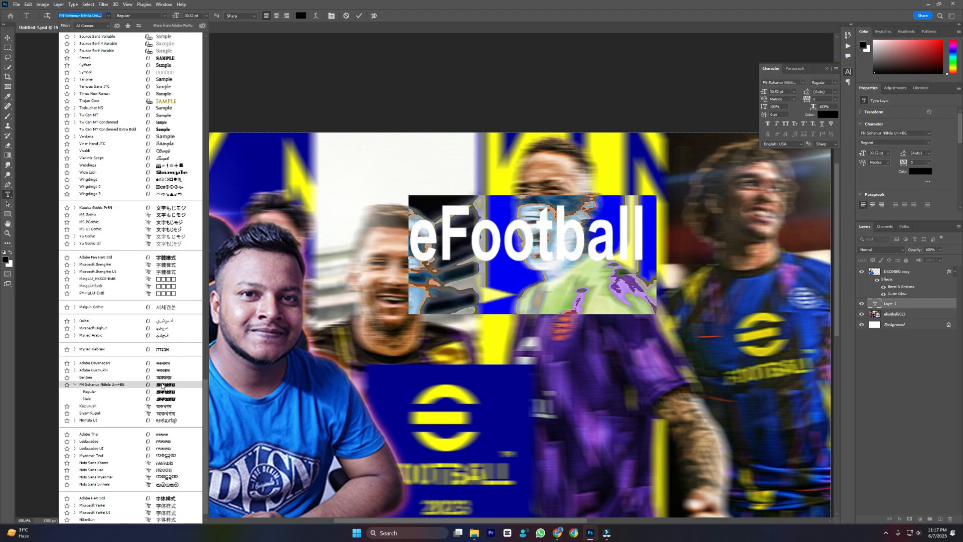
pyautogui.scroll(-1, 175, 423)
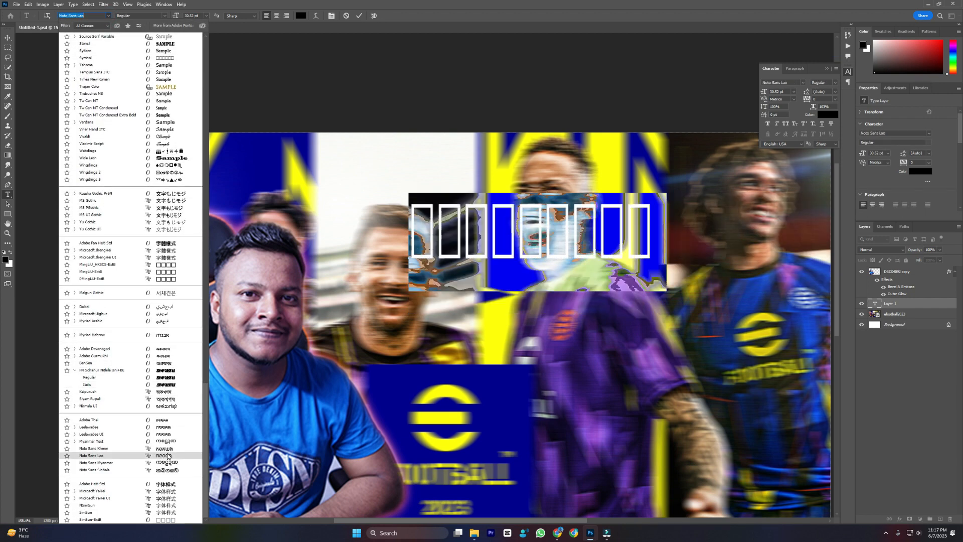
pyautogui.scroll(10, 168, 456)
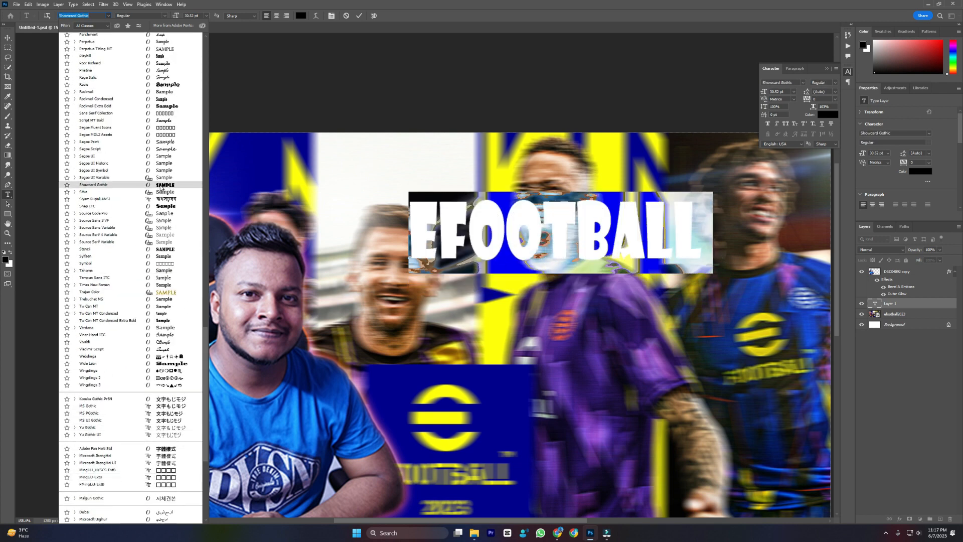
pyautogui.scroll(2, 182, 96)
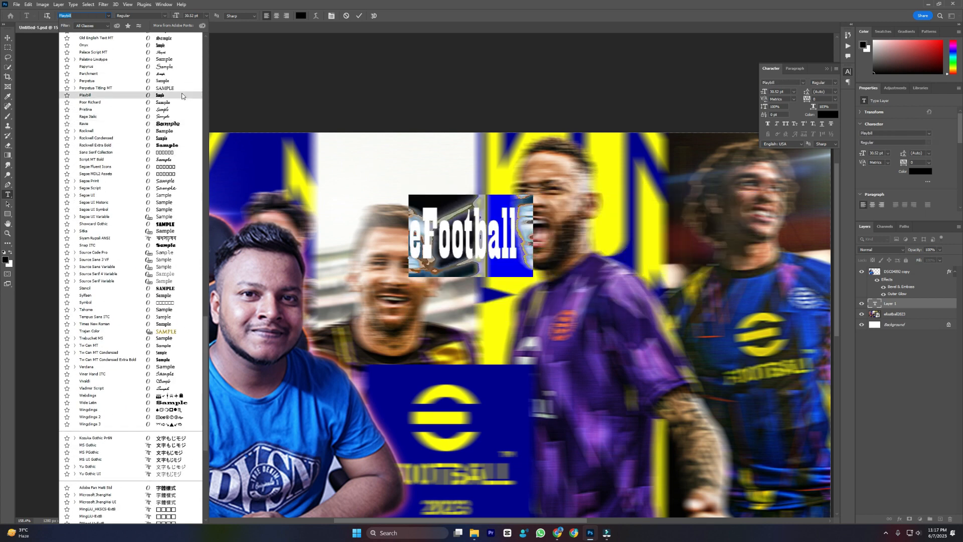
pyautogui.scroll(2, 182, 96)
pyautogui.scroll(2, 167, 80)
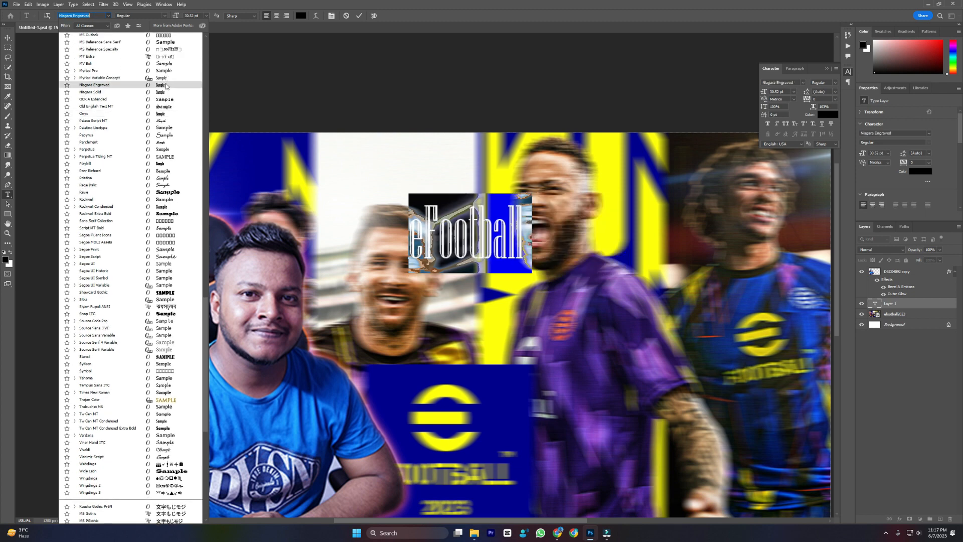
pyautogui.scroll(3, 167, 76)
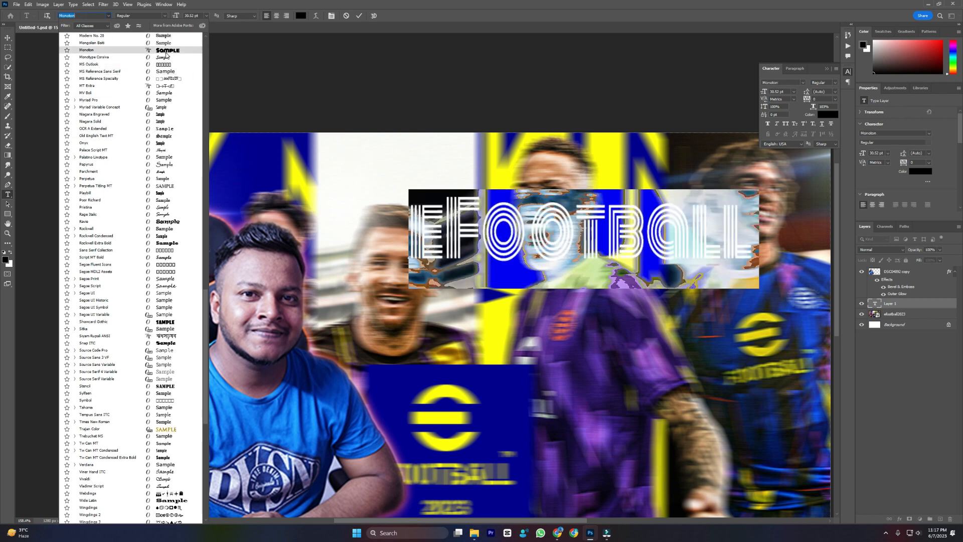
pyautogui.scroll(12, 171, 70)
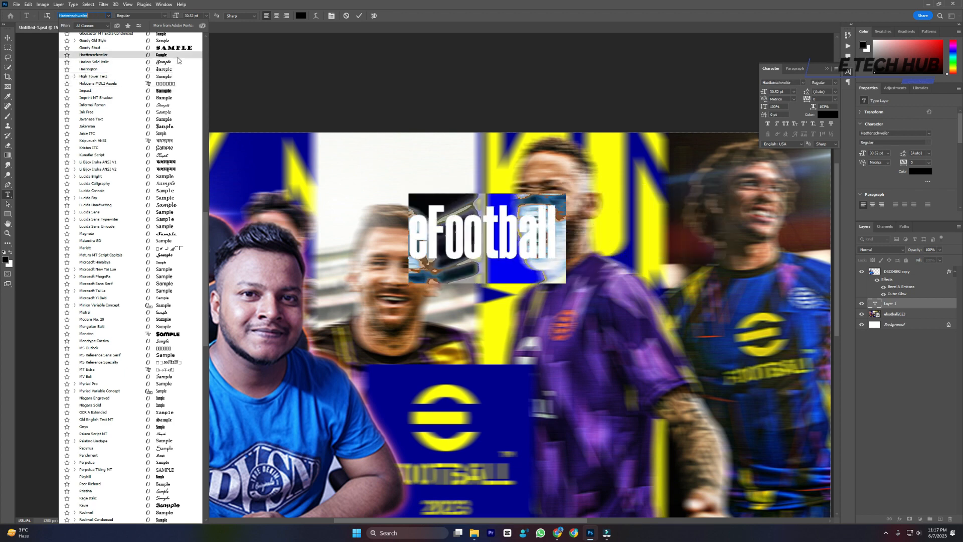
pyautogui.scroll(2, 179, 60)
pyautogui.scroll(4, 179, 60)
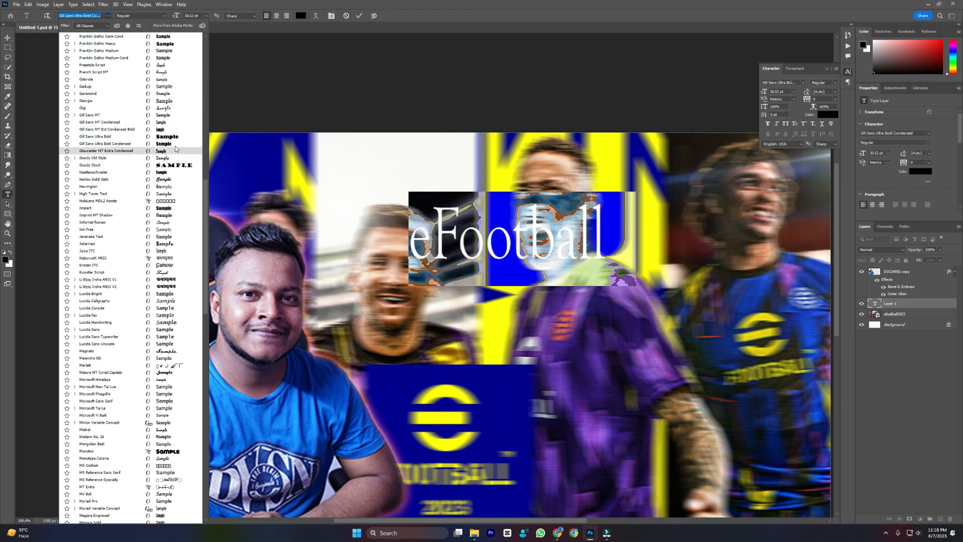
pyautogui.scroll(4, 178, 132)
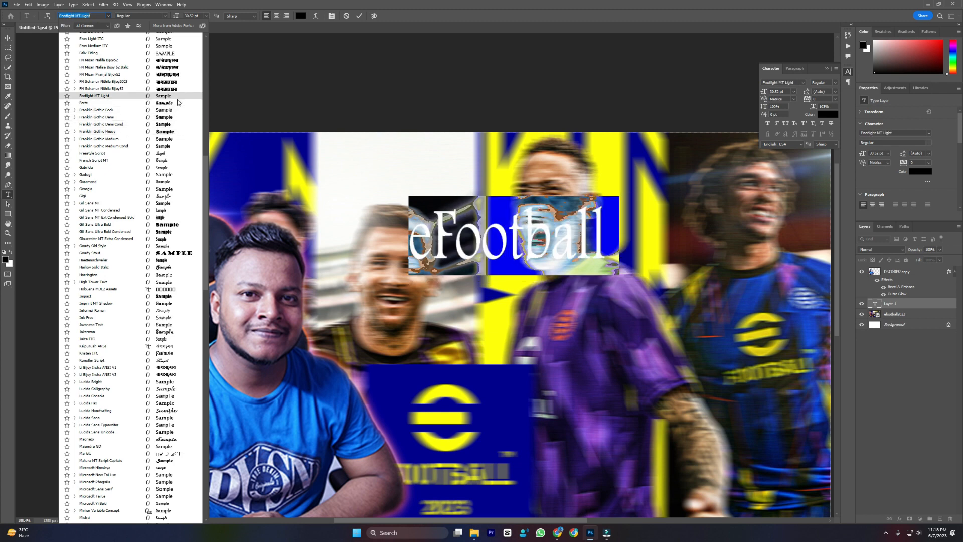
pyautogui.scroll(4, 179, 73)
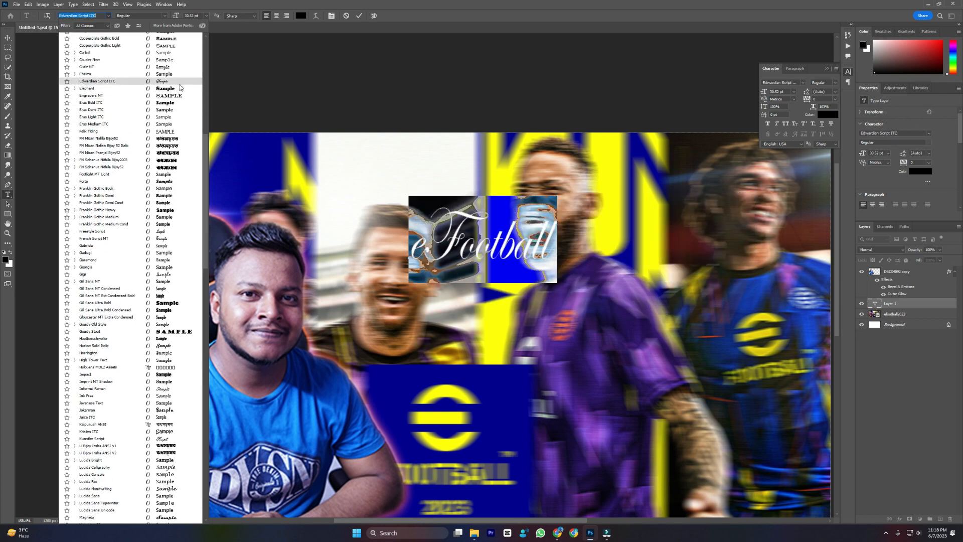
pyautogui.scroll(5, 180, 90)
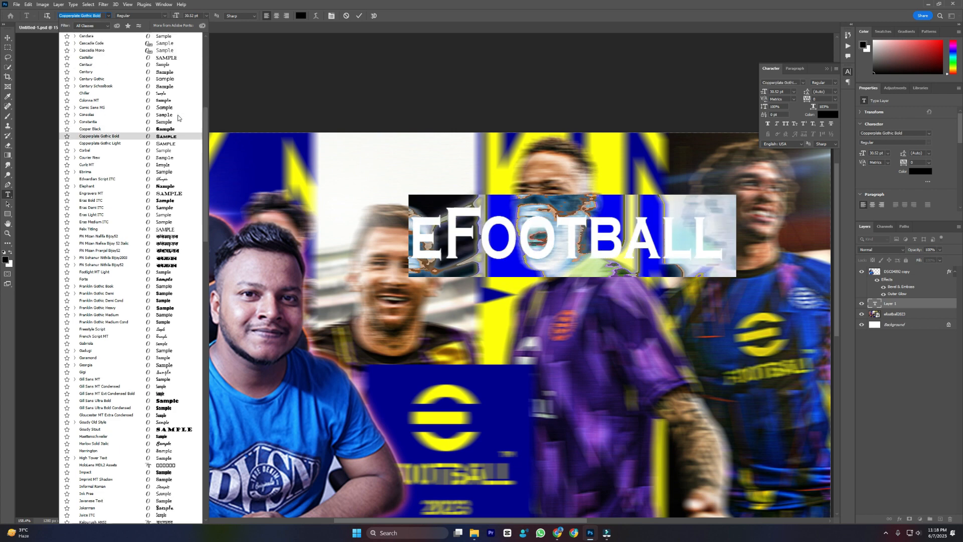
pyautogui.scroll(6, 180, 97)
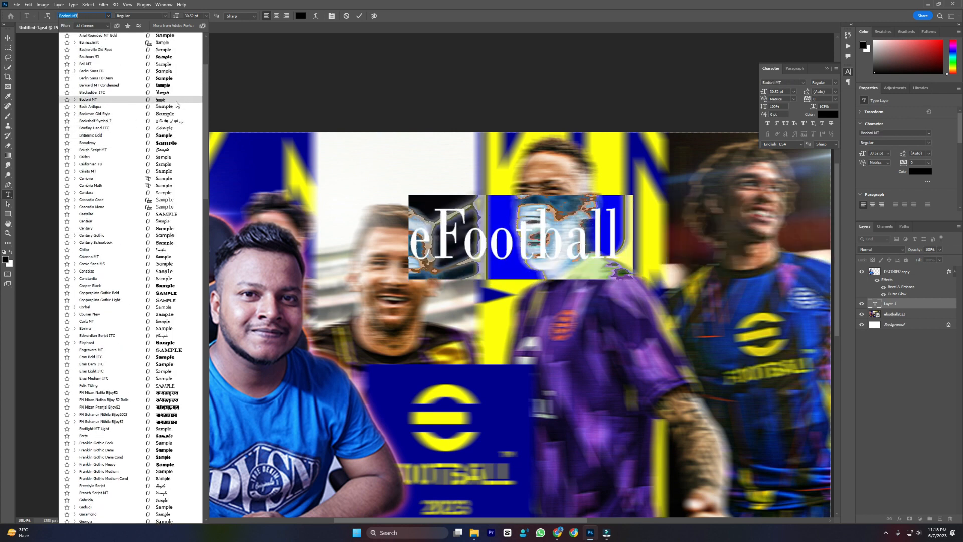
pyautogui.scroll(2, 176, 125)
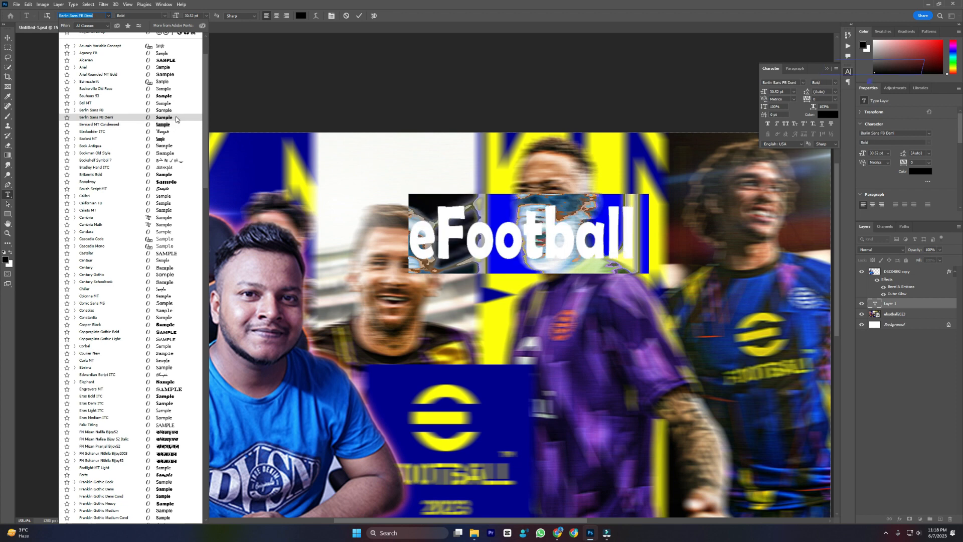
pyautogui.click(185, 95)
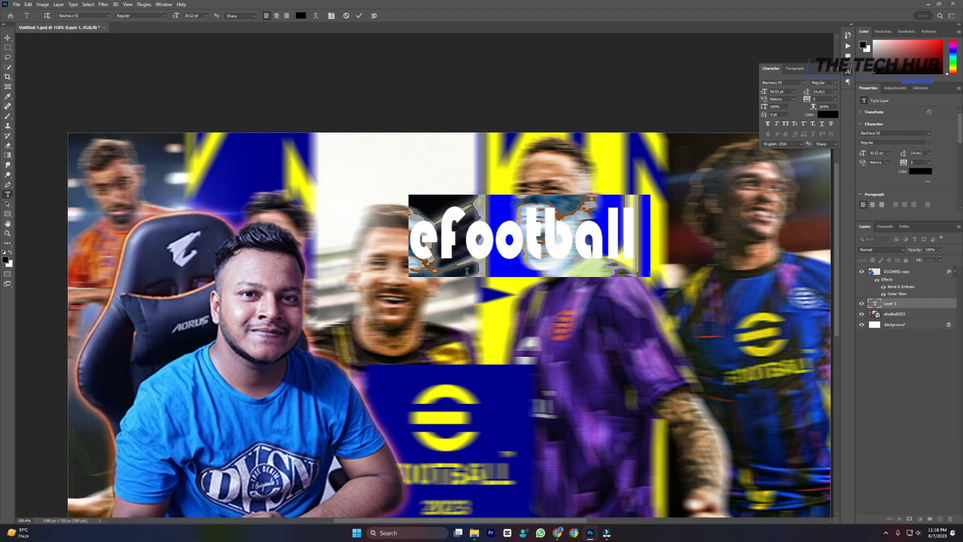
# - Colour the eFootball title text pure red (#fe0000)
pyautogui.click(301, 16)
pyautogui.click(481, 135)
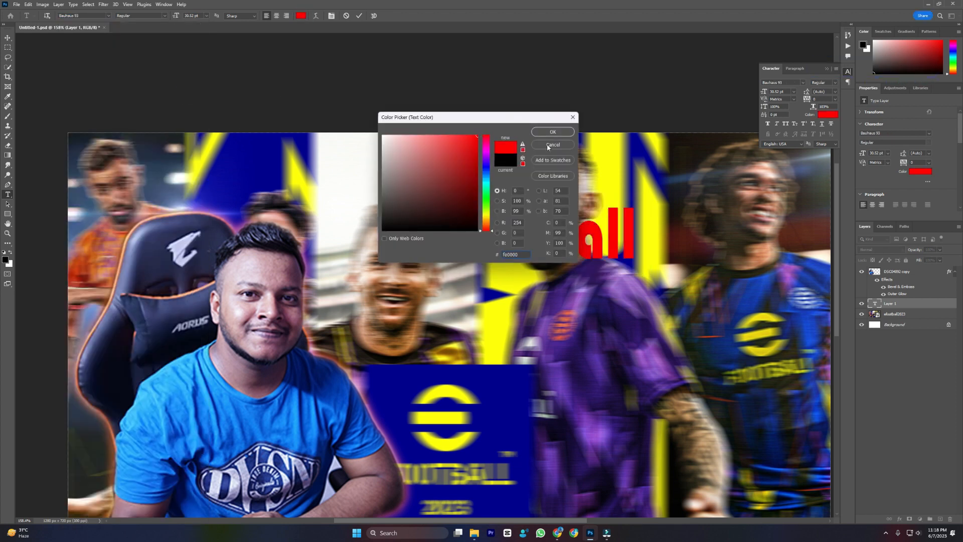
pyautogui.click(563, 128)
# - Enlarge the eFootball title to about 45 pt, place it over the players beside the man and commit the text
pyautogui.moveTo(534, 291); pyautogui.dragTo(630, 338)
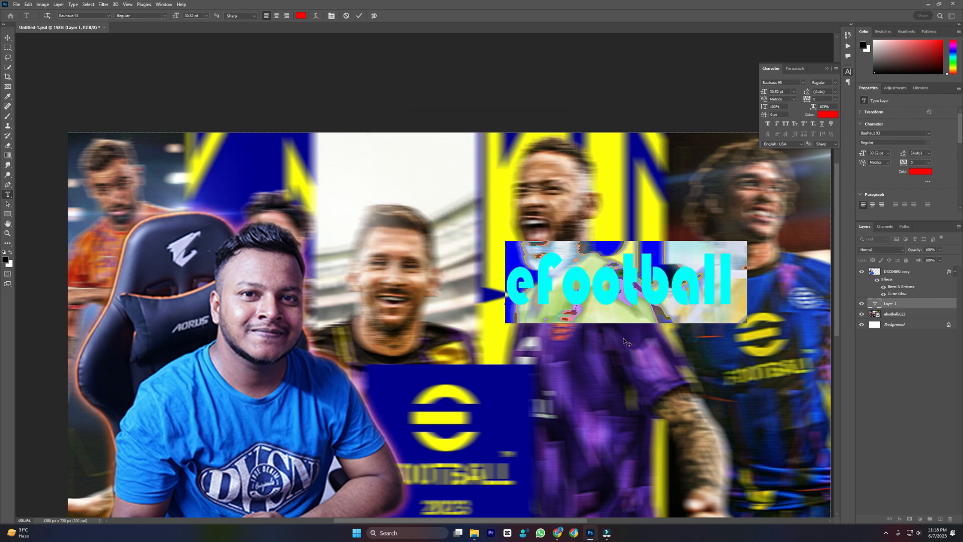
pyautogui.scroll(-4, 623, 341)
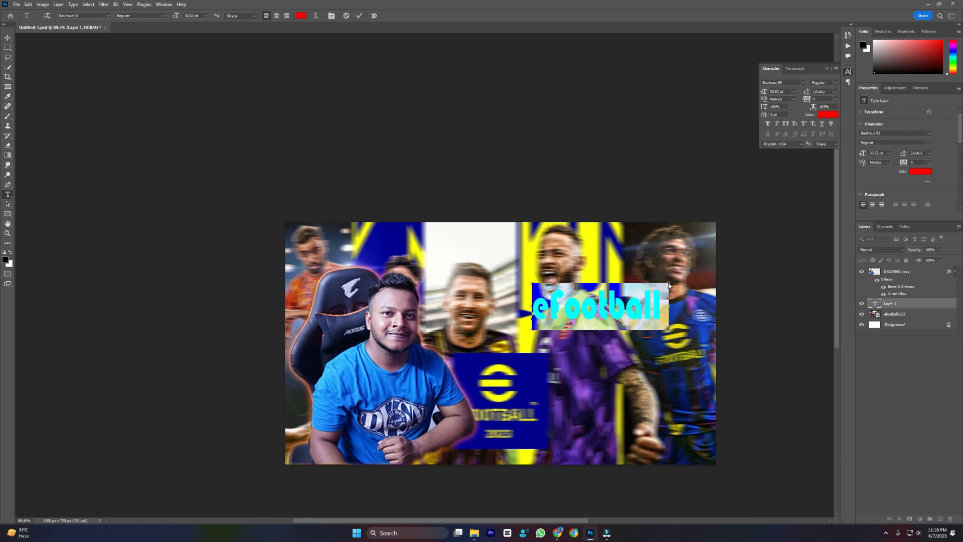
pyautogui.moveTo(669, 285); pyautogui.dragTo(764, 247)
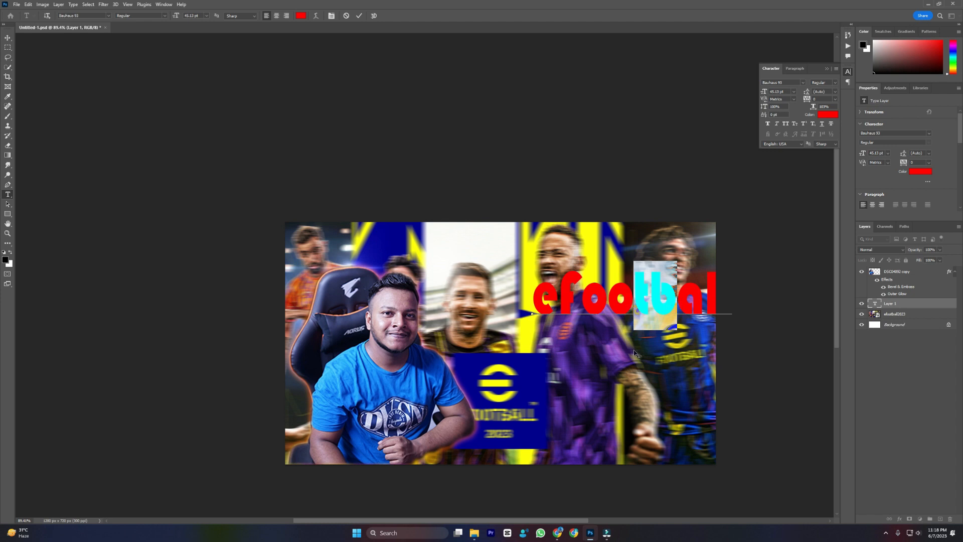
pyautogui.moveTo(652, 308); pyautogui.dragTo(600, 310)
pyautogui.click(359, 15)
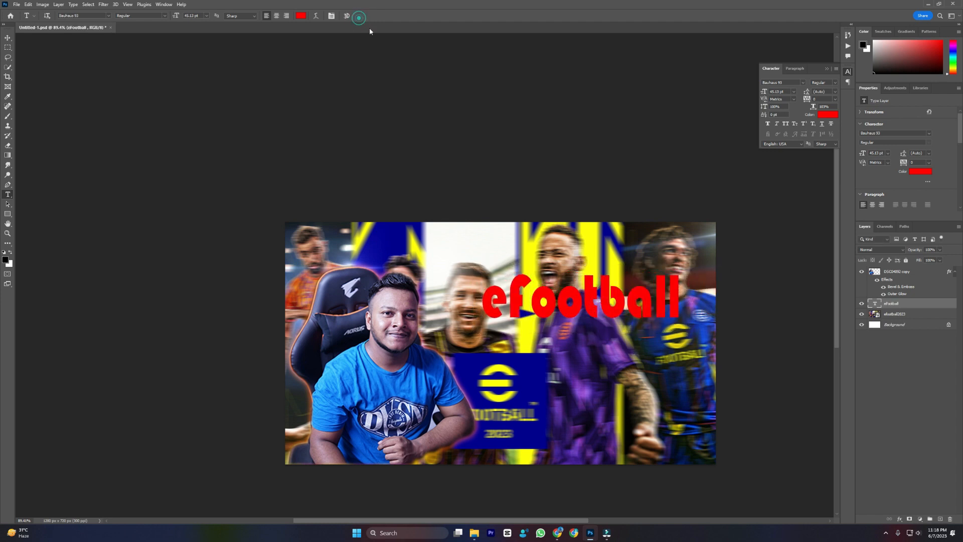
# - Duplicate the eFootball title directly below itself and replace the copy's text with "Skill Tutorial"
pyautogui.press('v')
pyautogui.moveTo(553, 295); pyautogui.dragTo(554, 372)
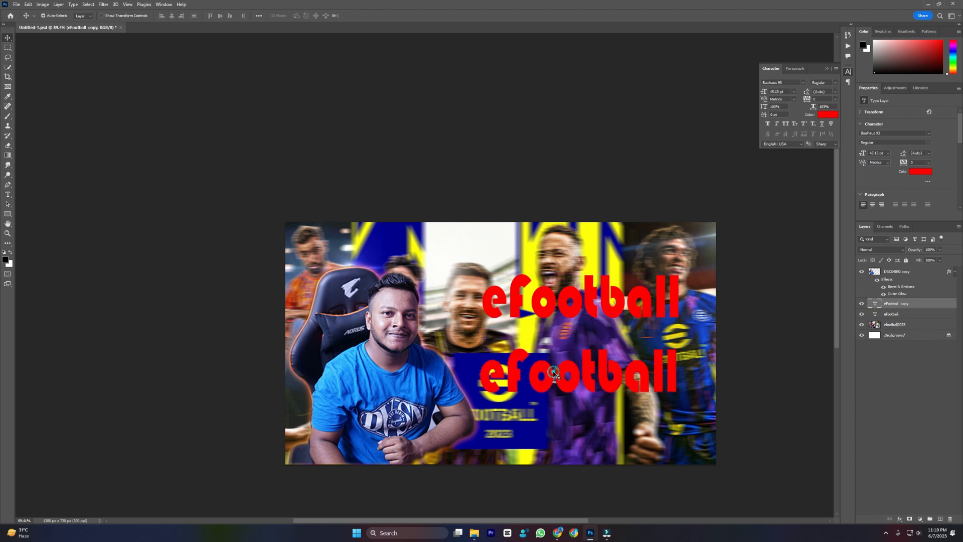
pyautogui.doubleClick(553, 371)
pyautogui.write('Skill Tutori')
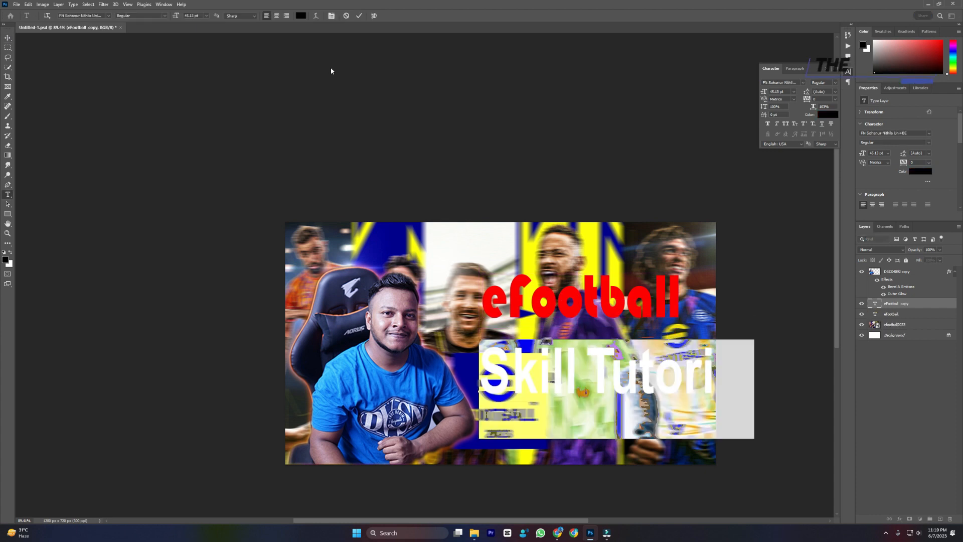
# - Set the font of the Skill Tutorial text to Bauhaus 93
pyautogui.click(109, 15)
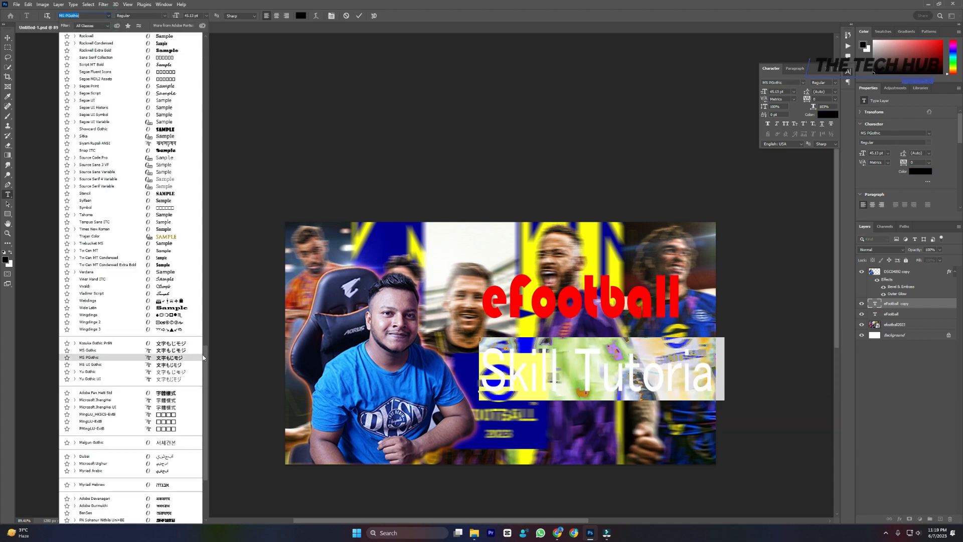
pyautogui.moveTo(205, 356); pyautogui.dragTo(207, 43)
pyautogui.click(178, 43)
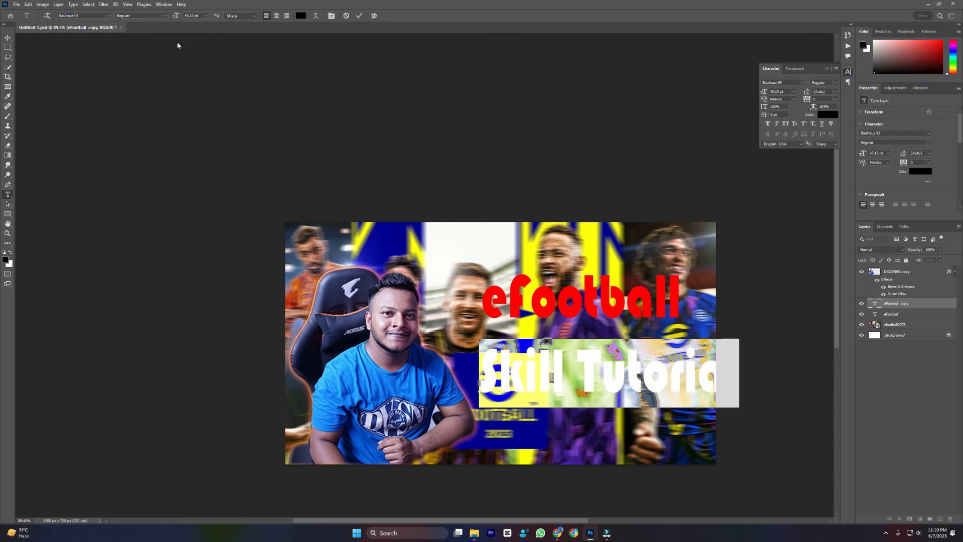
# - Colour the Skill Tutorial text bright green (#83ff14)
pyautogui.click(300, 16)
pyautogui.moveTo(467, 172); pyautogui.dragTo(476, 201)
pyautogui.moveTo(489, 211); pyautogui.dragTo(488, 230)
pyautogui.moveTo(474, 171); pyautogui.dragTo(470, 134)
pyautogui.moveTo(486, 226); pyautogui.dragTo(486, 209)
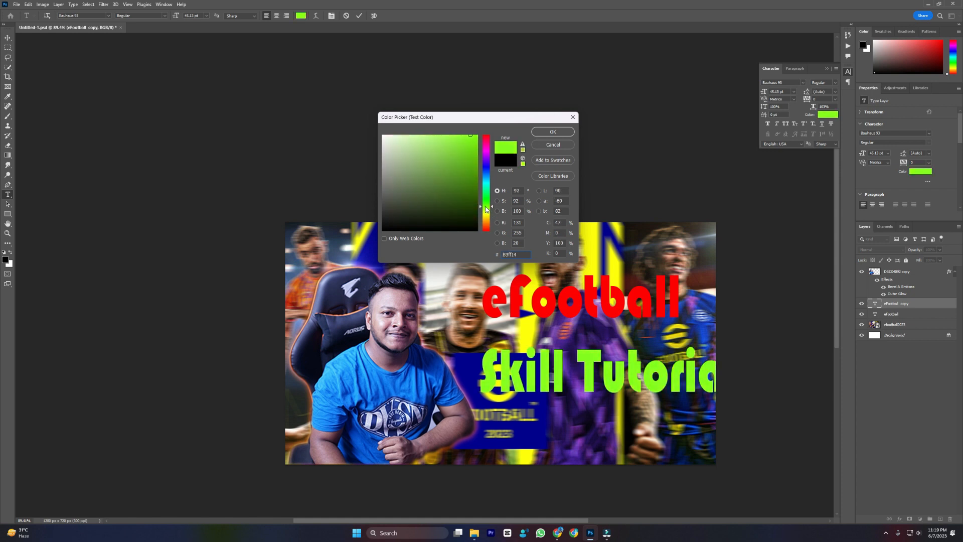
pyautogui.click(552, 132)
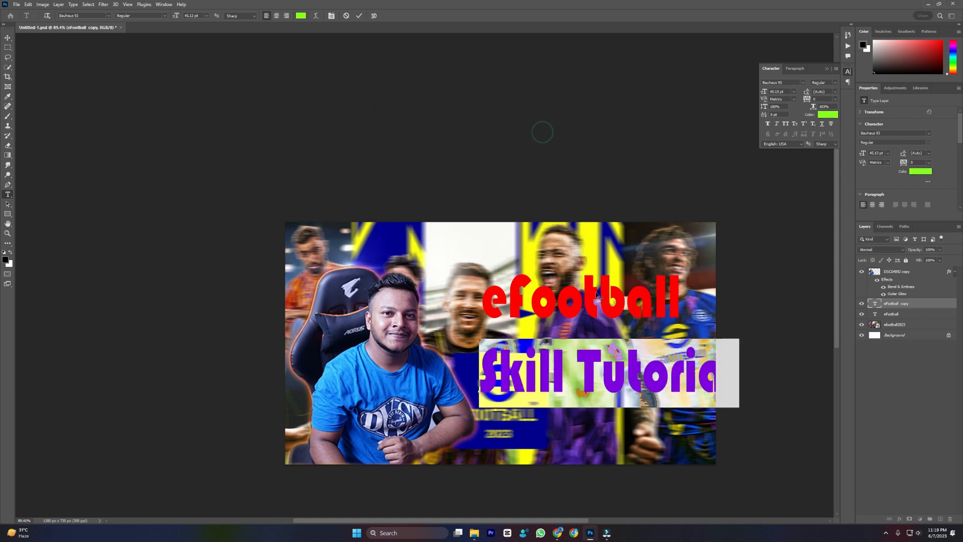
# - Commit the Skill Tutorial text and shift it so the whole line fits inside the canvas
pyautogui.click(360, 15)
pyautogui.press('v')
pyautogui.moveTo(649, 391); pyautogui.dragTo(621, 370)
# - Duplicate the eFootball title beneath the Skill Tutorial line and change the copy's text to "pc"
pyautogui.moveTo(604, 310); pyautogui.dragTo(603, 422)
pyautogui.doubleClick(603, 421)
pyautogui.write('pc')
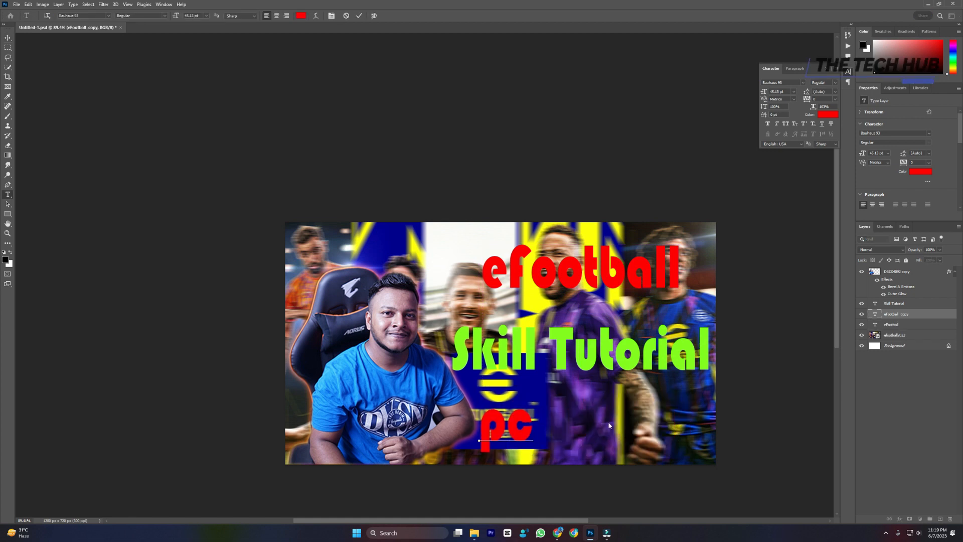
# - Enlarge the pc text to about twice its size and centre it just beneath the eFootball title
pyautogui.moveTo(527, 436); pyautogui.dragTo(638, 405)
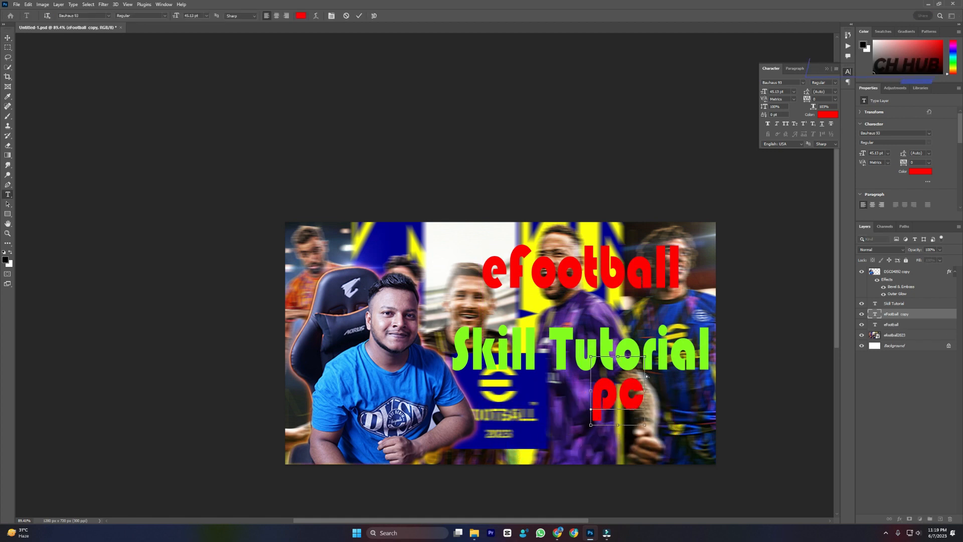
pyautogui.moveTo(645, 356); pyautogui.dragTo(731, 271)
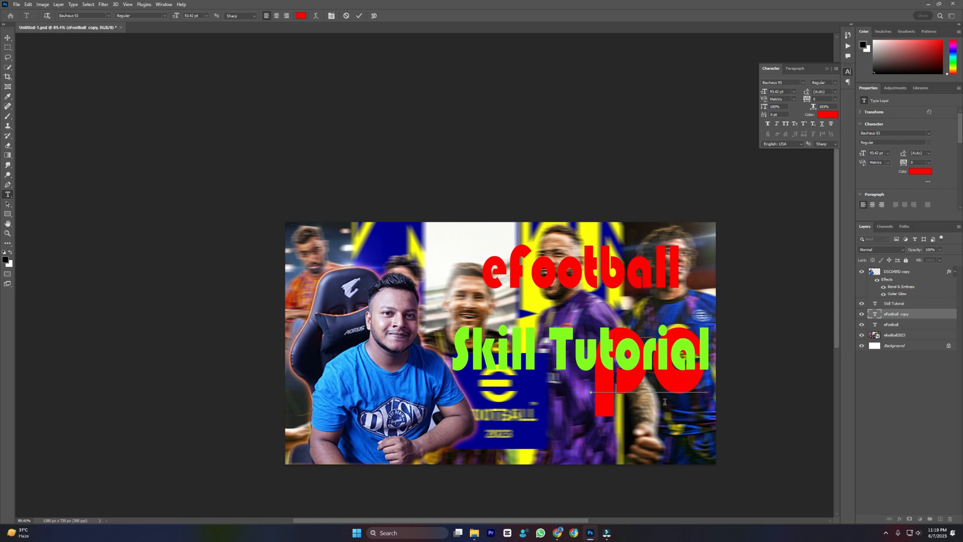
pyautogui.moveTo(665, 407); pyautogui.dragTo(563, 354)
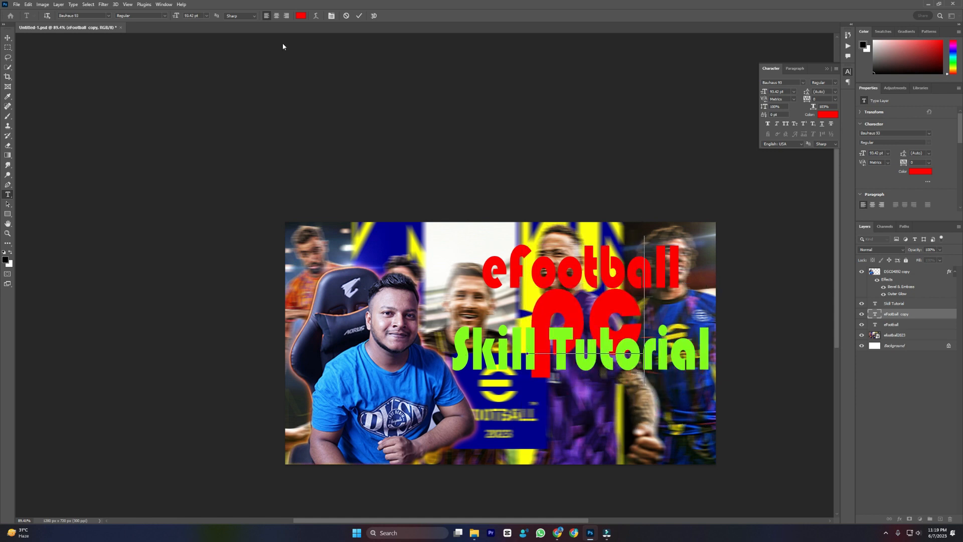
pyautogui.click(301, 16)
pyautogui.moveTo(449, 194); pyautogui.dragTo(466, 176)
pyautogui.click(548, 146)
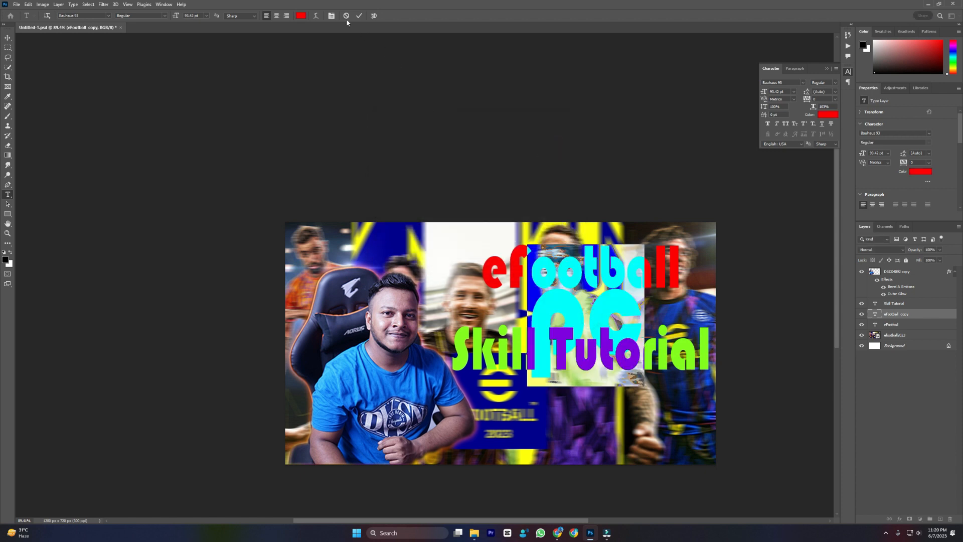
# - Colour the pc text cyan (#00cbfe) and commit it
pyautogui.click(301, 15)
pyautogui.moveTo(490, 197); pyautogui.dragTo(490, 181)
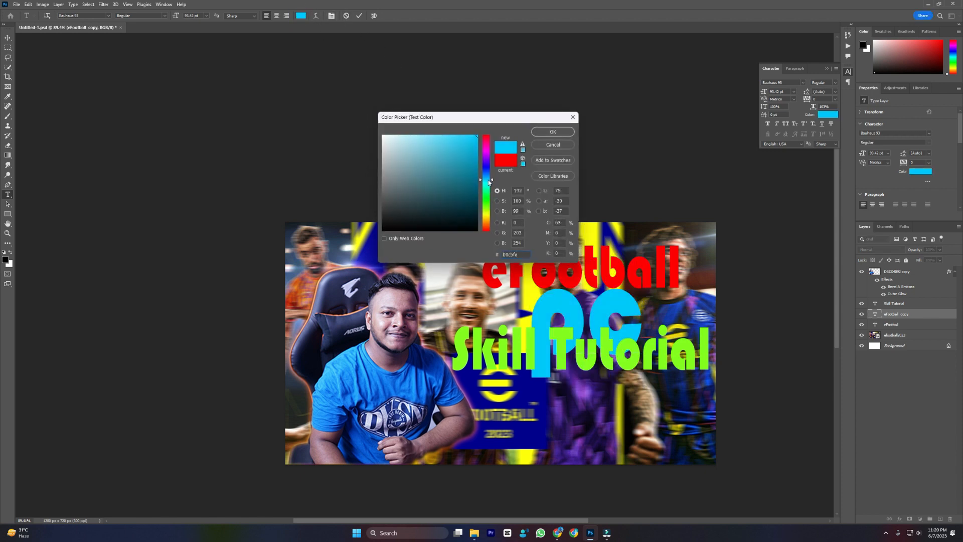
pyautogui.click(549, 132)
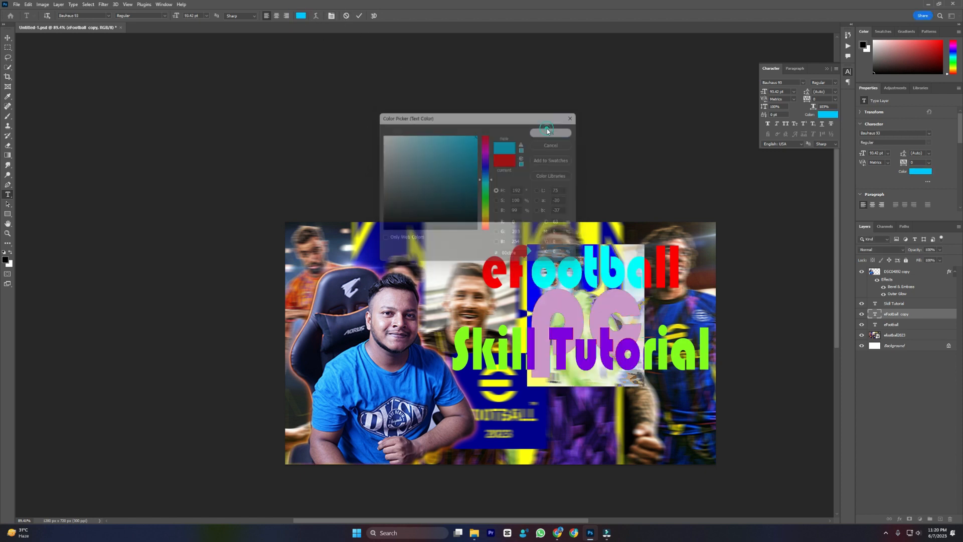
pyautogui.click(359, 15)
# - Recolour the whole Skill Tutorial text with the cyan sampled from the pc text and commit it
pyautogui.doubleClick(875, 304)
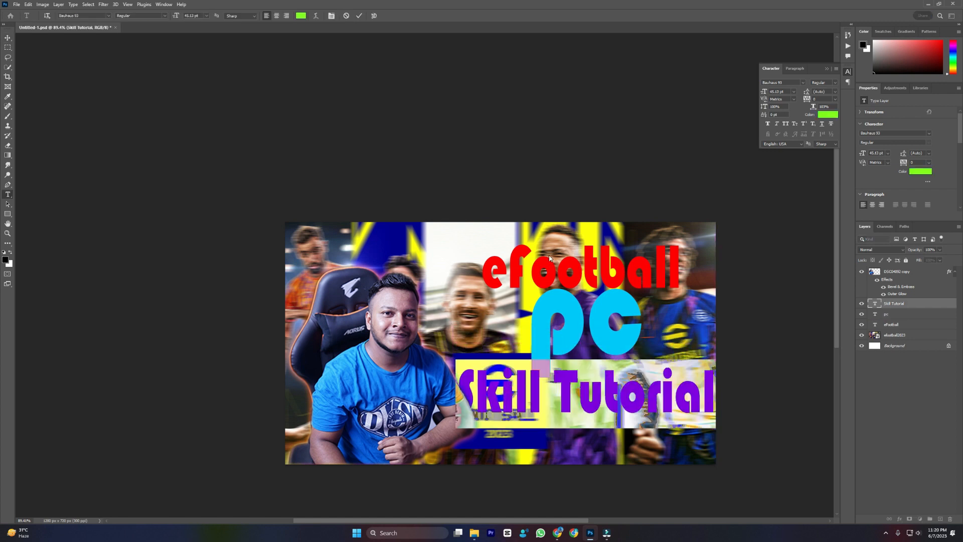
pyautogui.click(301, 16)
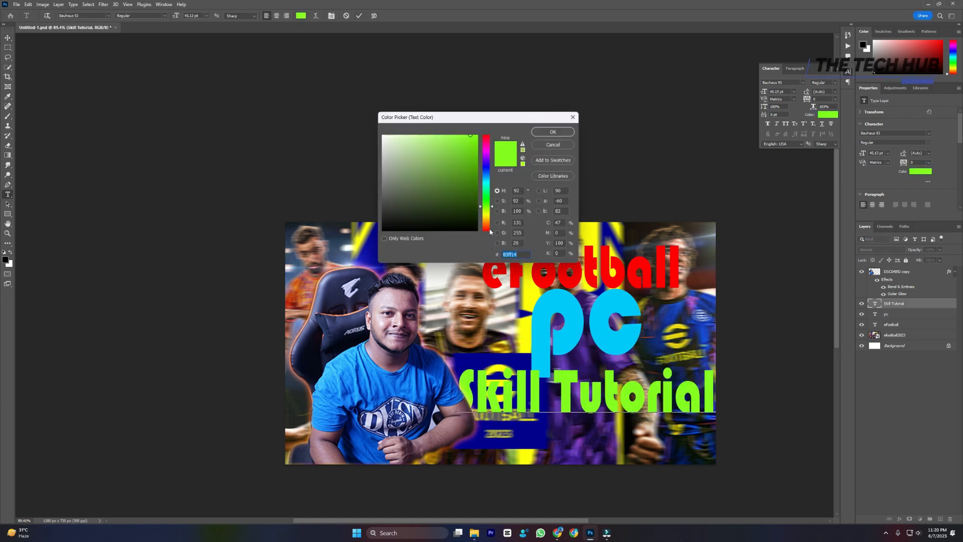
pyautogui.click(565, 307)
pyautogui.click(551, 131)
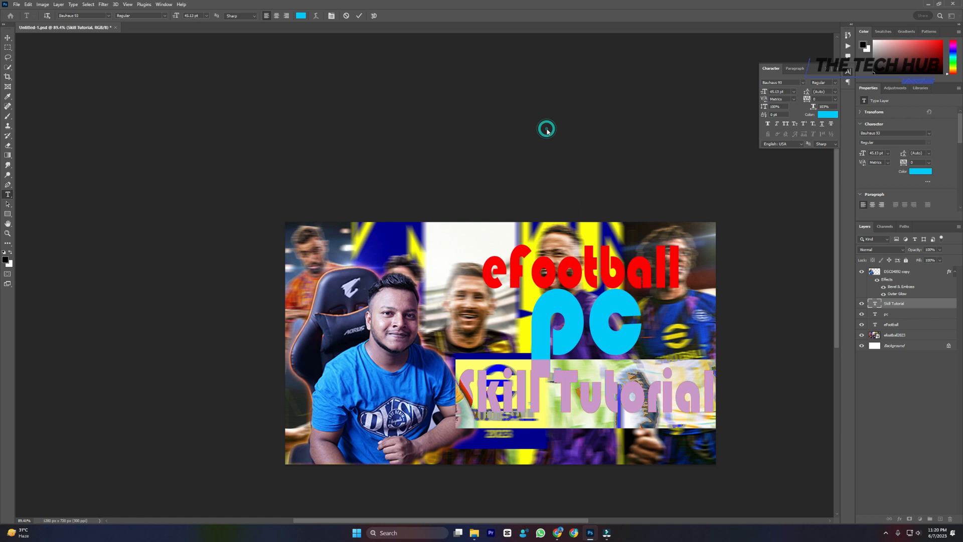
pyautogui.click(360, 15)
# - Reposition the Skill Tutorial text and slant it to the right with Free Transform, skewing it by about 7 degrees
pyautogui.press('v')
pyautogui.moveTo(470, 371); pyautogui.dragTo(440, 370)
pyautogui.moveTo(672, 388); pyautogui.dragTo(699, 385)
pyautogui.hotkey('ctrl', 't')
pyautogui.moveTo(452, 356); pyautogui.dragTo(473, 359)
pyautogui.moveTo(452, 424); pyautogui.dragTo(466, 419)
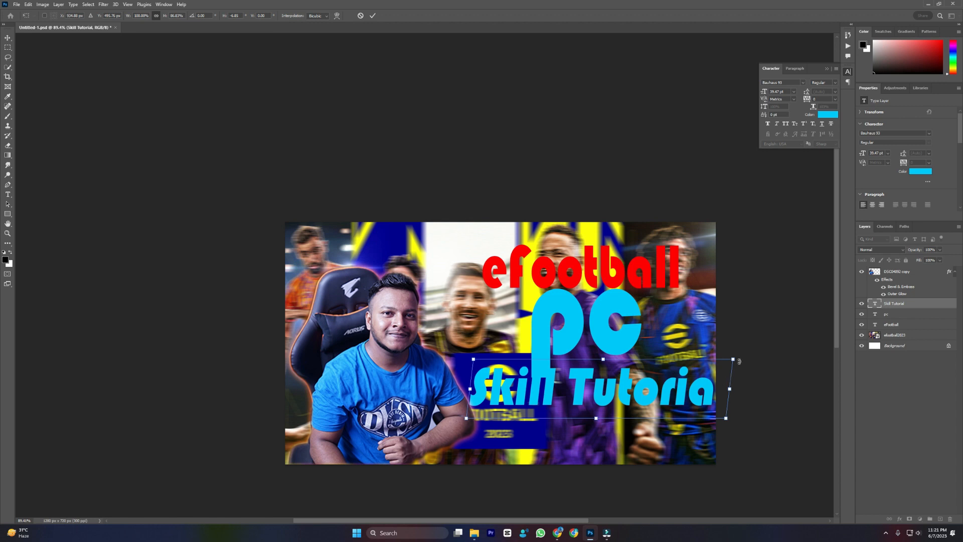
# - Scale the slanted Skill Tutorial text down to about 30 pt, centre it below pc and apply the transform
pyautogui.moveTo(733, 359); pyautogui.dragTo(668, 374)
pyautogui.moveTo(575, 397); pyautogui.dragTo(594, 401)
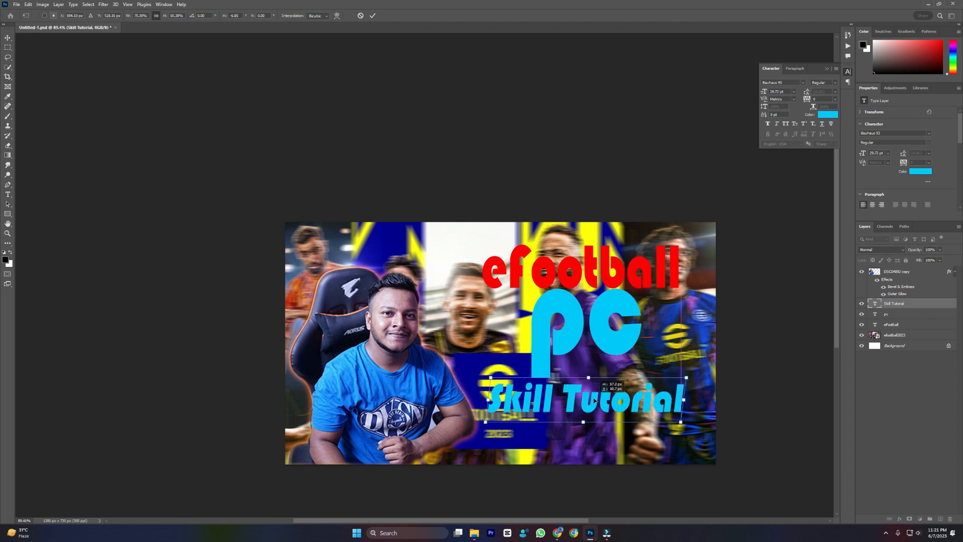
pyautogui.press('Return')
# - Nudge the eFootball title slightly upward, and slant the pc text to the right with Free Transform to match Skill Tutorial
pyautogui.moveTo(593, 264); pyautogui.dragTo(592, 259)
pyautogui.click(613, 328)
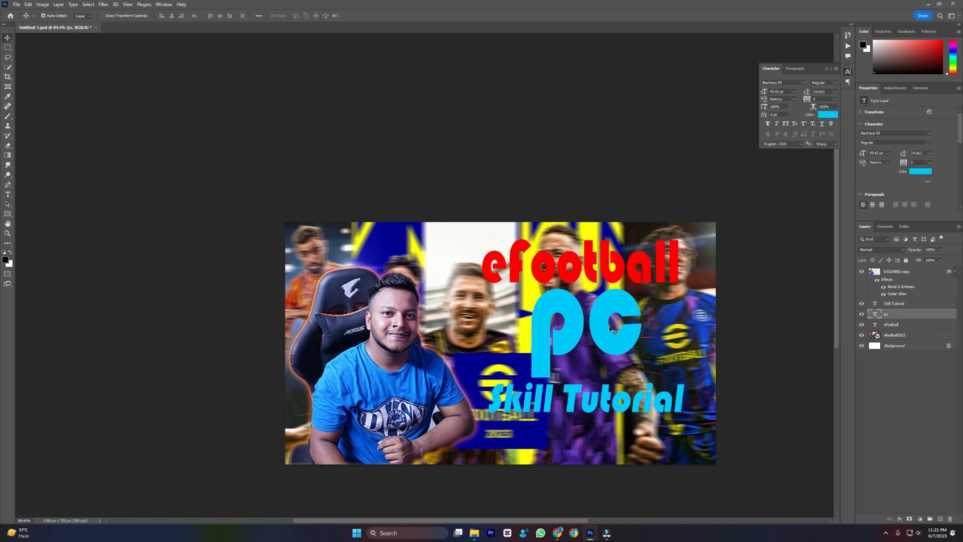
pyautogui.hotkey('ctrl', 't')
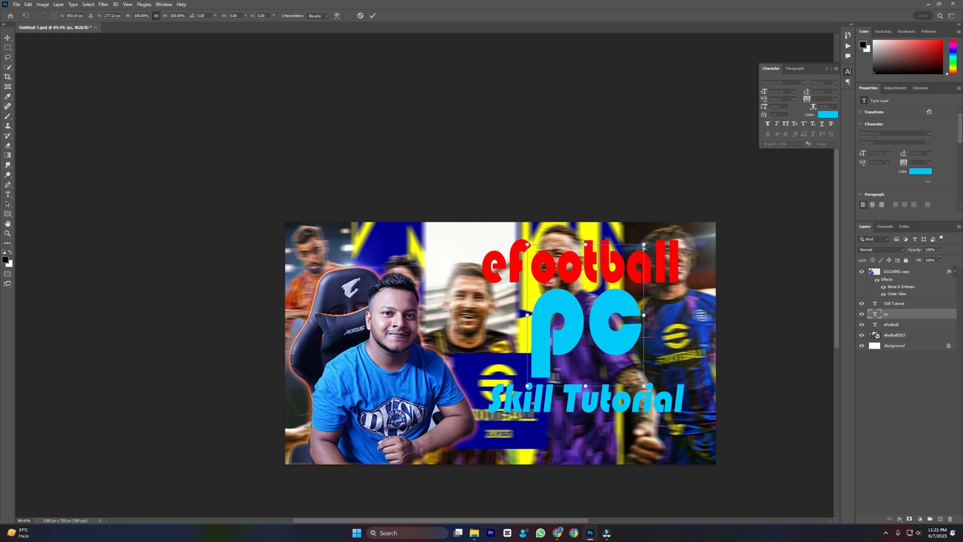
pyautogui.moveTo(644, 245); pyautogui.dragTo(669, 264)
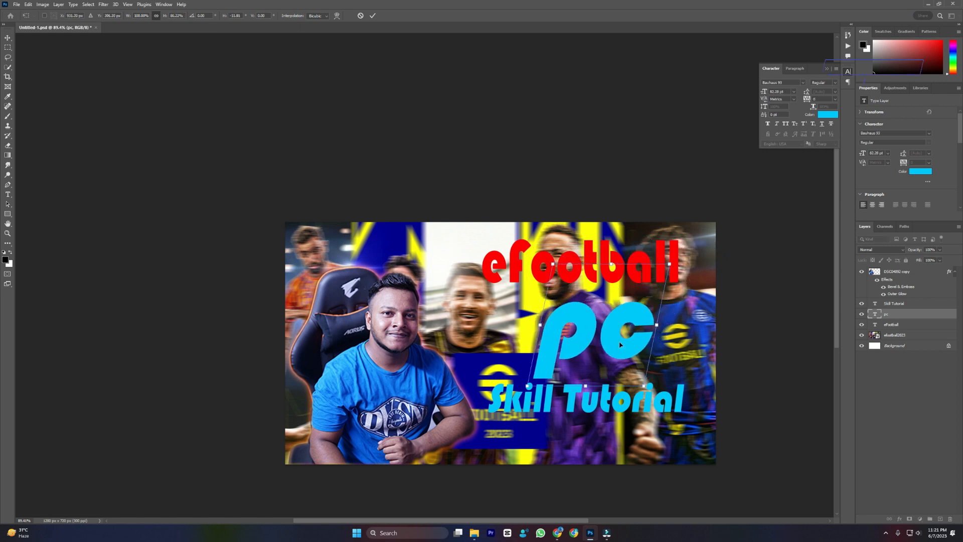
pyautogui.moveTo(619, 341); pyautogui.dragTo(623, 340)
pyautogui.click(373, 16)
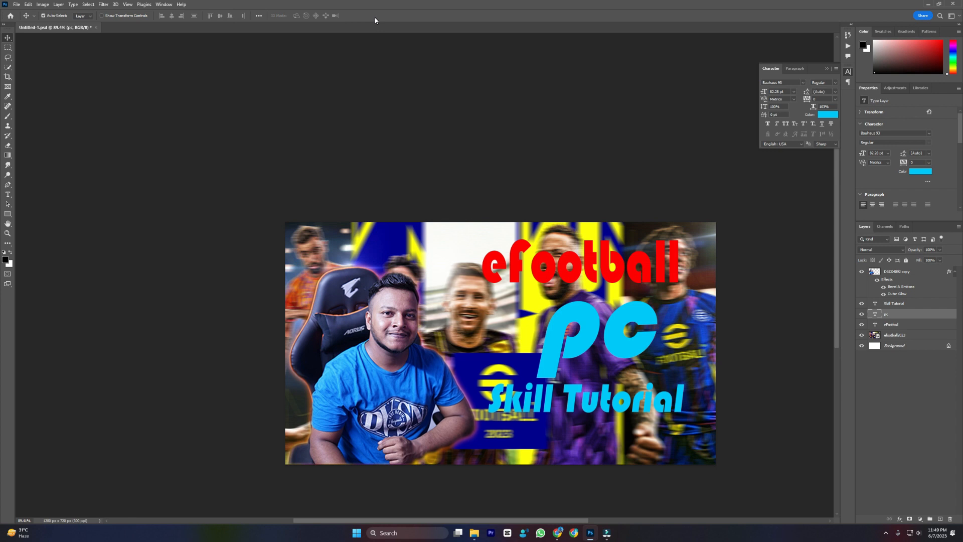
# - Add a Gradient Overlay to the Skill Tutorial layer with Linear style and 150% scale
pyautogui.click(903, 303)
pyautogui.doubleClick(925, 304)
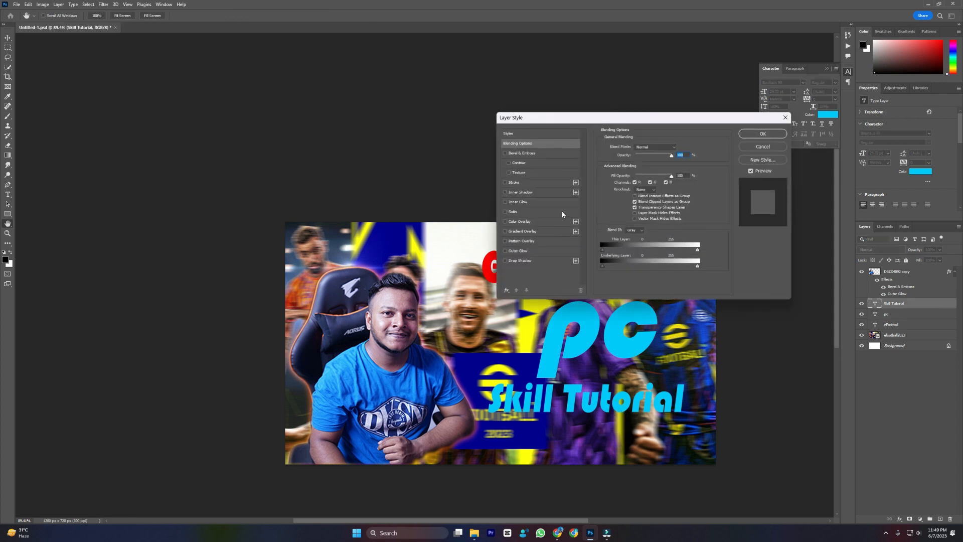
pyautogui.click(528, 233)
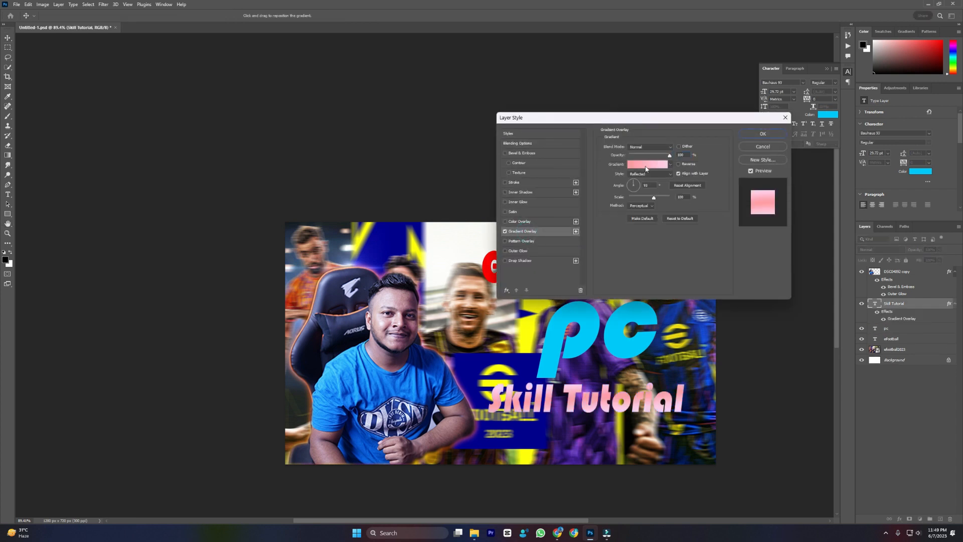
pyautogui.click(649, 174)
pyautogui.click(659, 138)
pyautogui.moveTo(653, 197); pyautogui.dragTo(671, 197)
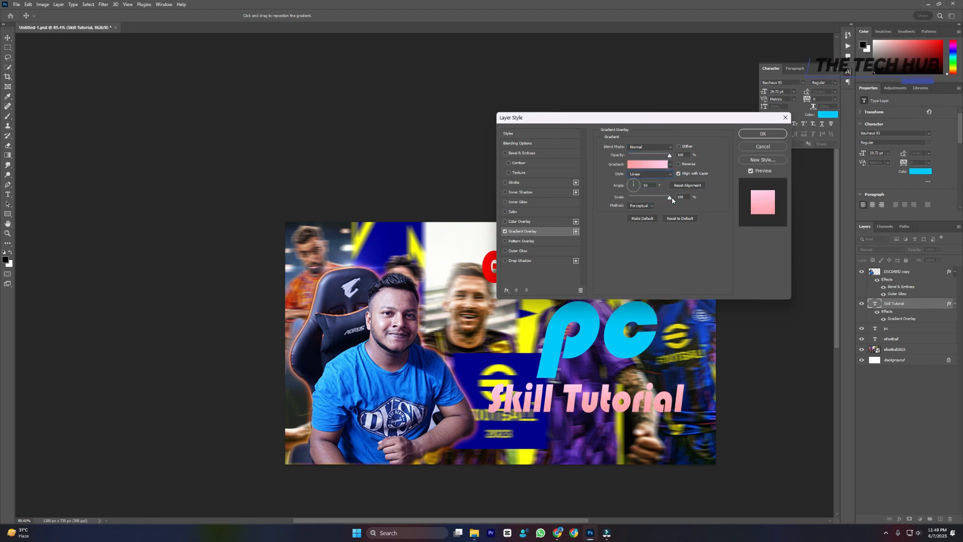
# - Set the starting colour stop of the overlay gradient to the cyan sampled from the pc text
pyautogui.click(647, 164)
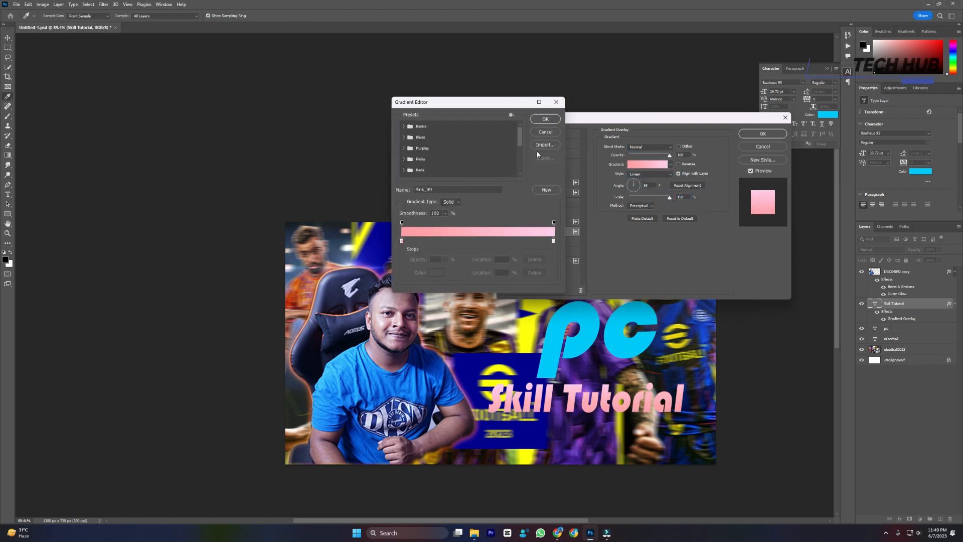
pyautogui.click(402, 241)
pyautogui.click(596, 331)
# - Set the ending colour stop of the overlay gradient to a near-black grey
pyautogui.click(554, 241)
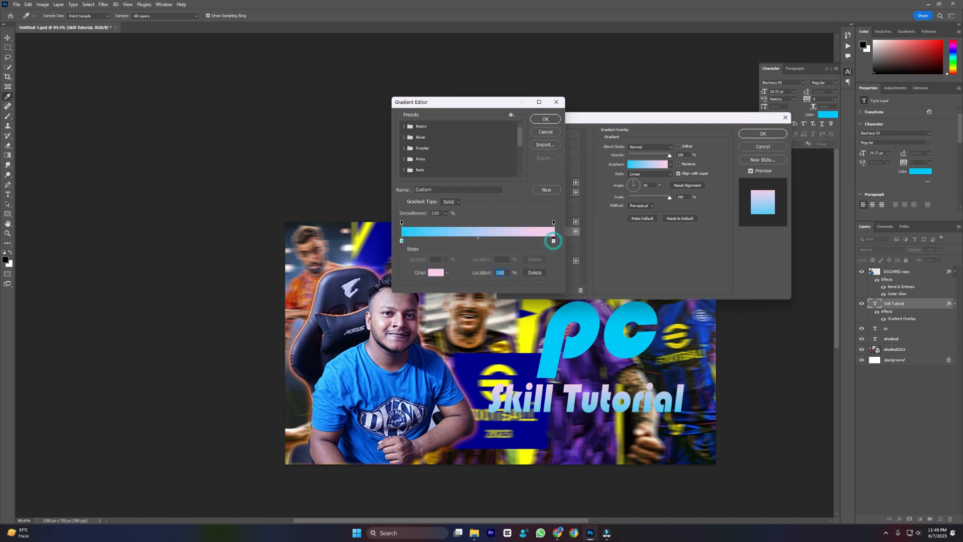
pyautogui.click(436, 272)
pyautogui.moveTo(462, 191); pyautogui.dragTo(382, 219)
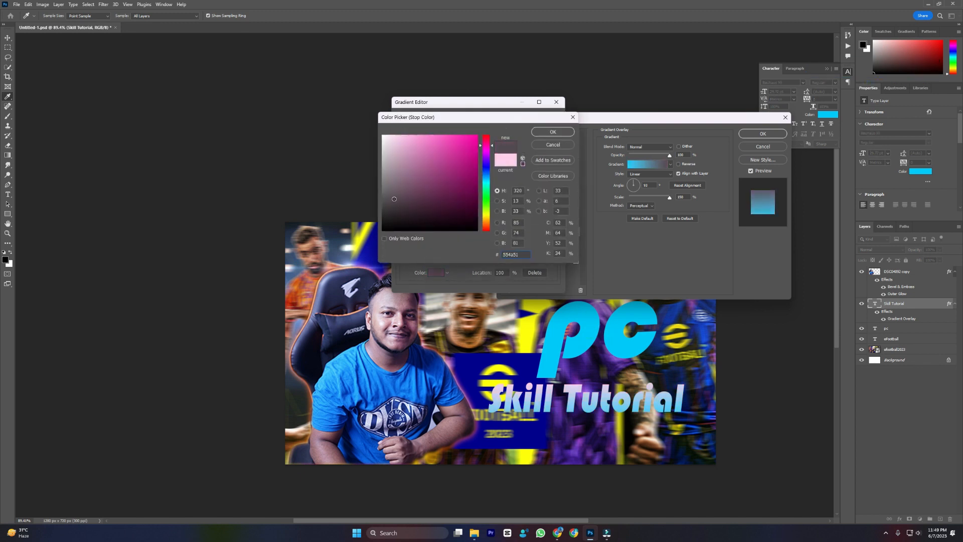
pyautogui.click(554, 132)
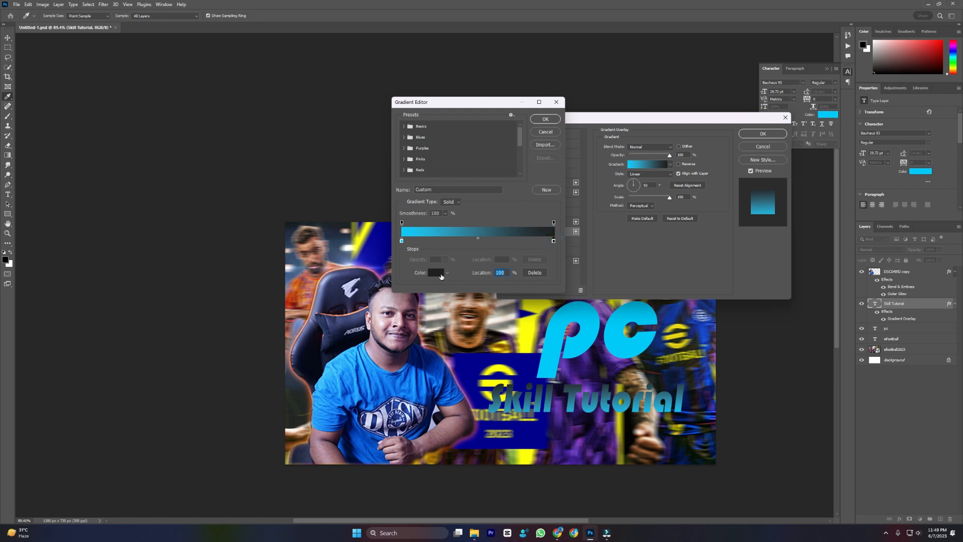
# - Set the ending colour stop of the Skill Tutorial overlay gradient to bright green and accept the gradient
pyautogui.click(440, 275)
pyautogui.click(470, 135)
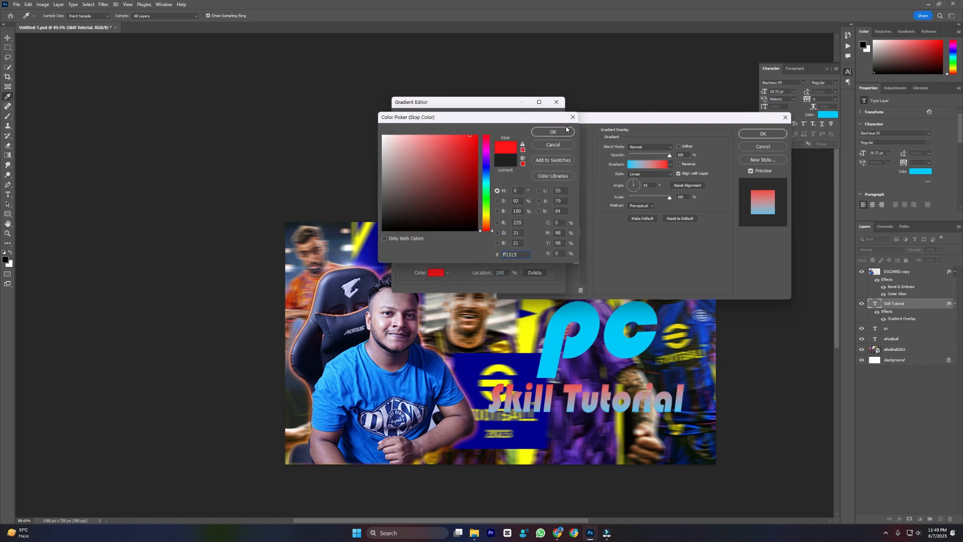
pyautogui.moveTo(486, 168); pyautogui.dragTo(485, 206)
pyautogui.click(553, 132)
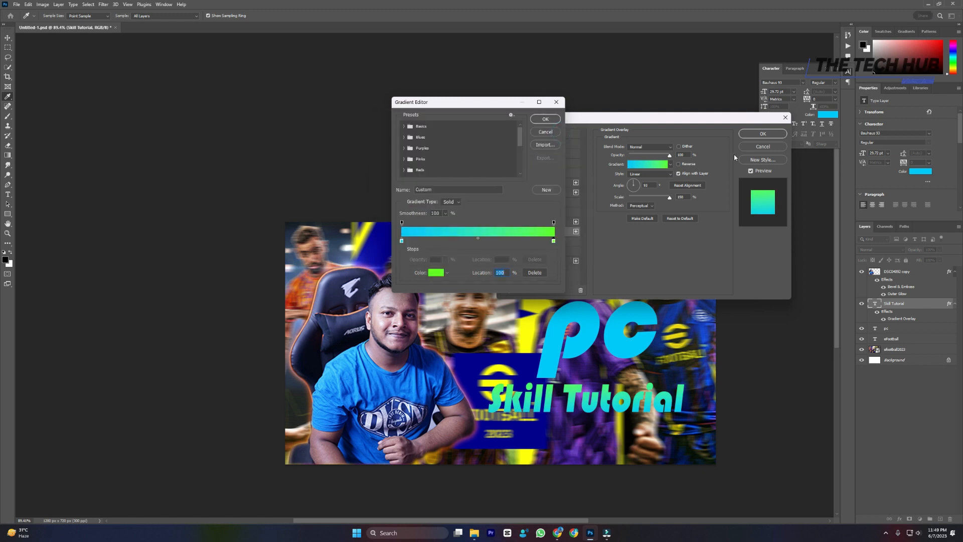
pyautogui.click(545, 119)
# - Add Bevel & Emboss to the Skill Tutorial text with Inner Bevel style, Smooth technique, a larger size and no softening
pyautogui.click(521, 153)
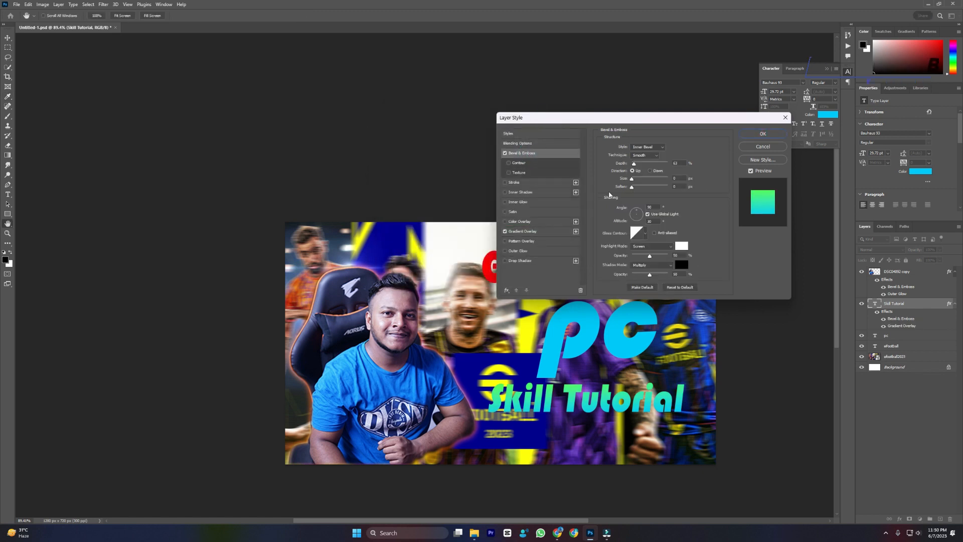
pyautogui.click(660, 147)
pyautogui.click(669, 143)
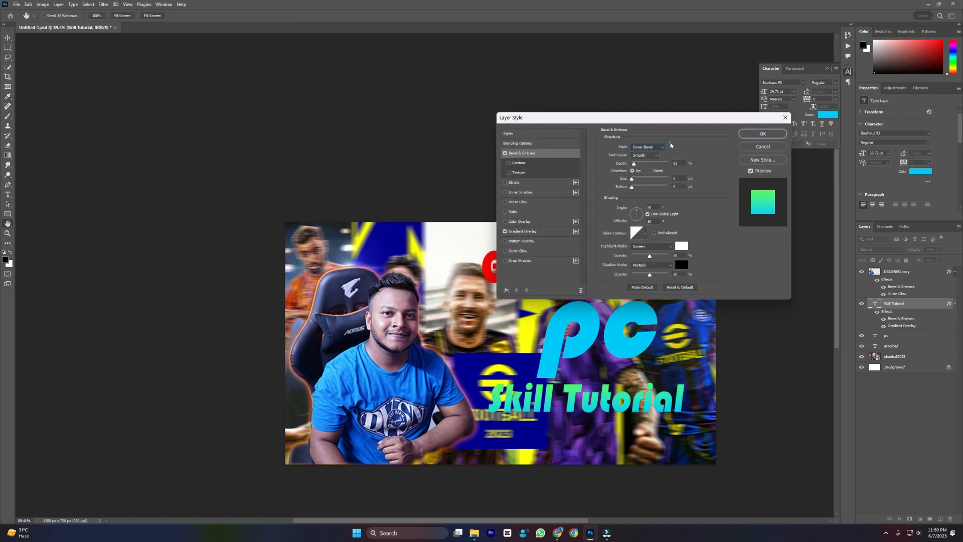
pyautogui.moveTo(635, 164); pyautogui.dragTo(635, 165)
pyautogui.click(647, 147)
pyautogui.click(652, 147)
pyautogui.click(662, 148)
pyautogui.click(662, 148)
pyautogui.click(654, 155)
pyautogui.click(654, 155)
pyautogui.click(661, 147)
pyautogui.click(659, 160)
pyautogui.moveTo(632, 179); pyautogui.dragTo(646, 182)
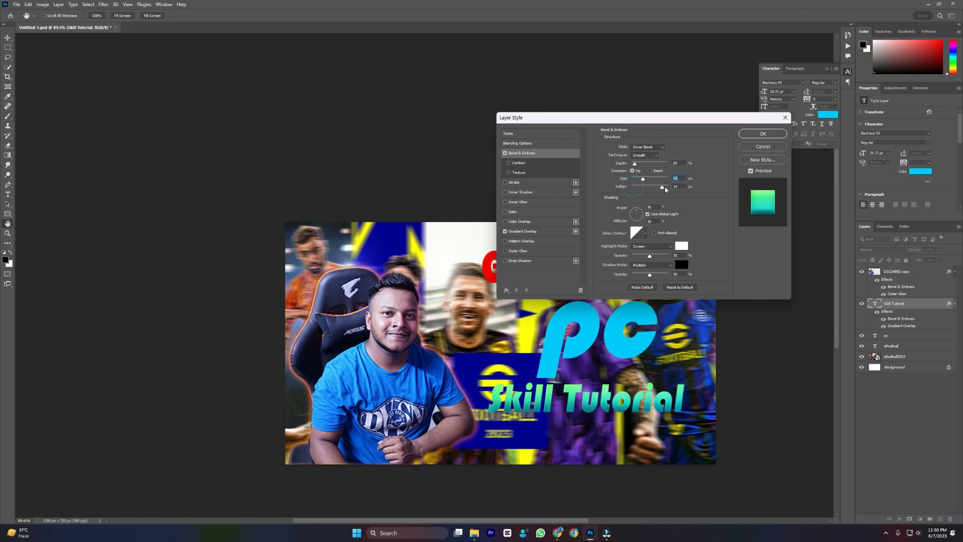
pyautogui.moveTo(637, 167); pyautogui.dragTo(636, 173)
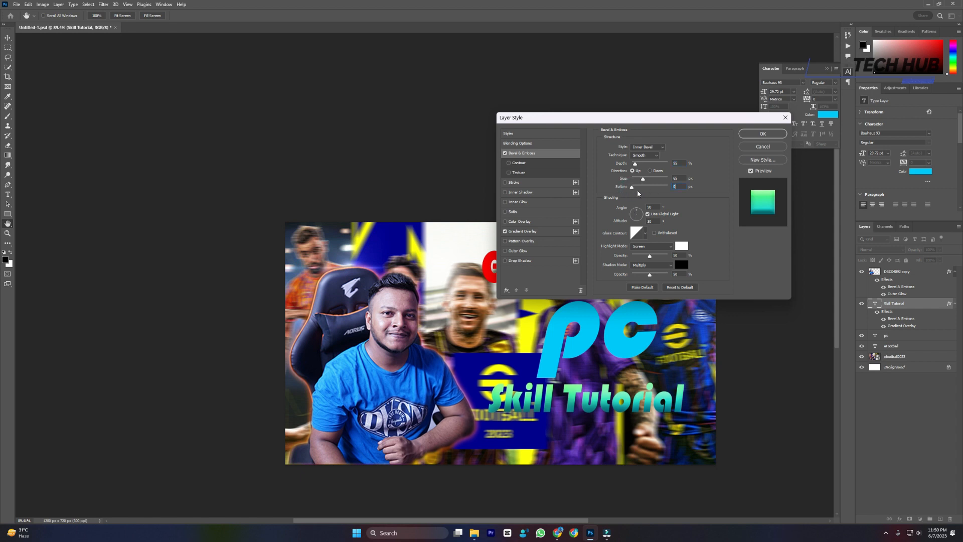
pyautogui.click(632, 186)
# - Try several gloss contours for the Skill Tutorial bevel and choose the stepped one
pyautogui.moveTo(652, 258)
pyautogui.mouseDown()
pyautogui.moveTo(678, 260)
pyautogui.moveTo(650, 261)
pyautogui.moveTo(651, 276)
pyautogui.mouseUp()
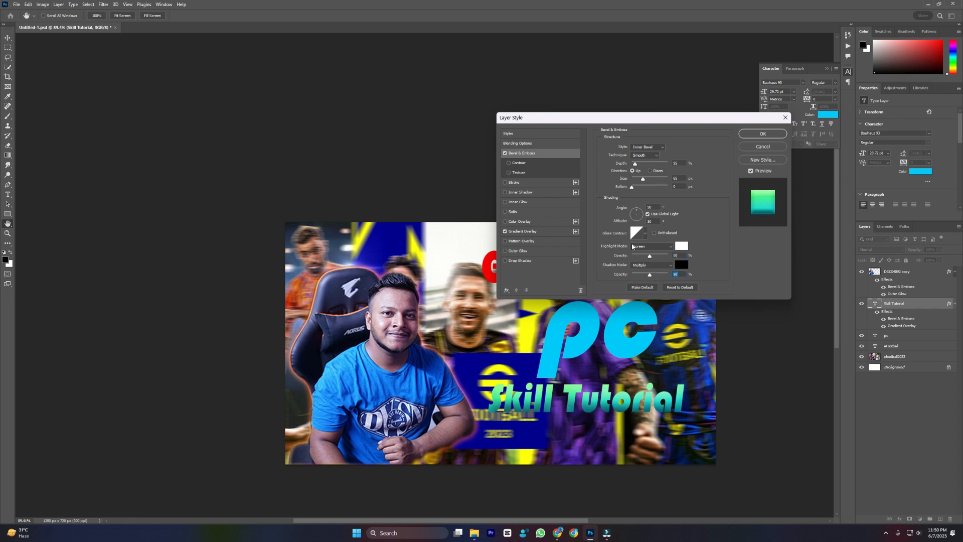
pyautogui.click(646, 233)
pyautogui.click(646, 249)
pyautogui.click(658, 250)
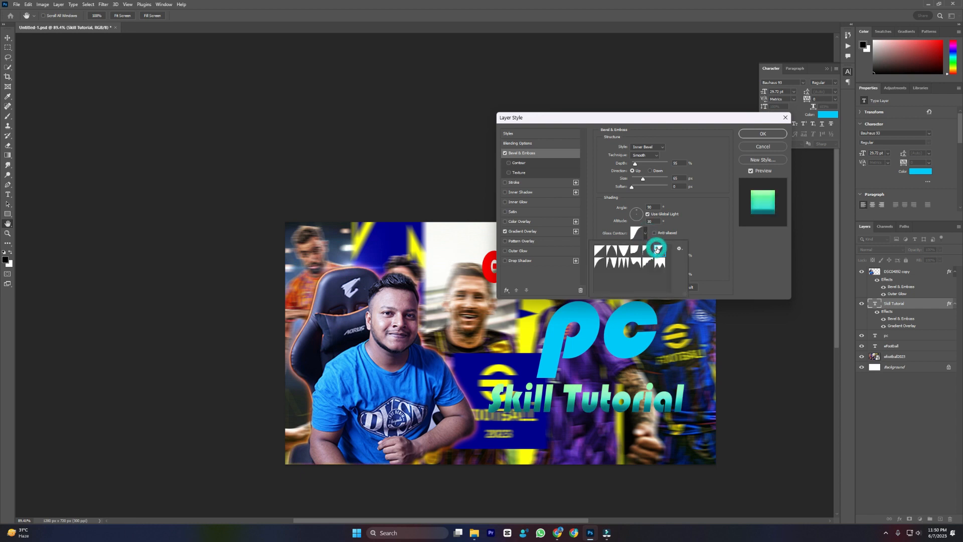
pyautogui.click(624, 250)
pyautogui.click(602, 253)
pyautogui.click(600, 264)
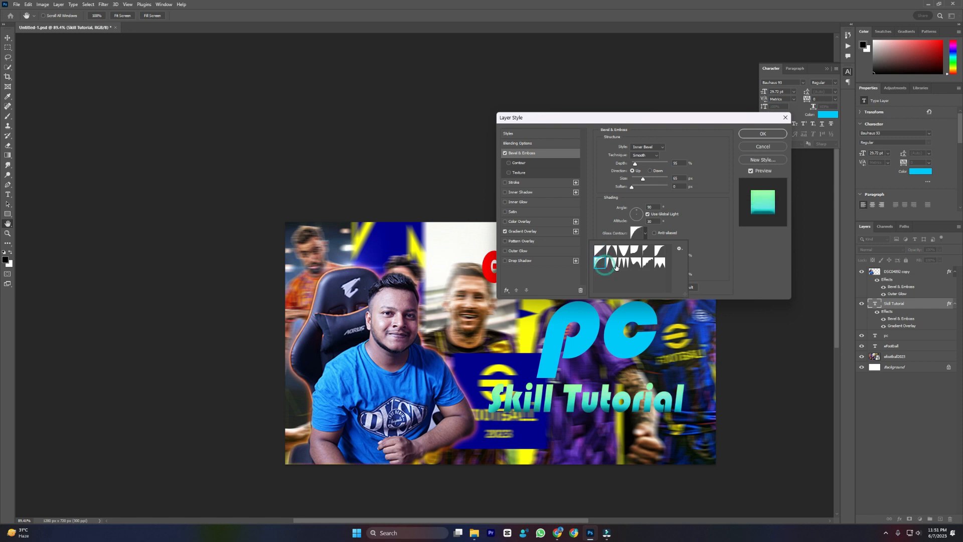
pyautogui.click(612, 264)
pyautogui.click(623, 265)
pyautogui.click(650, 265)
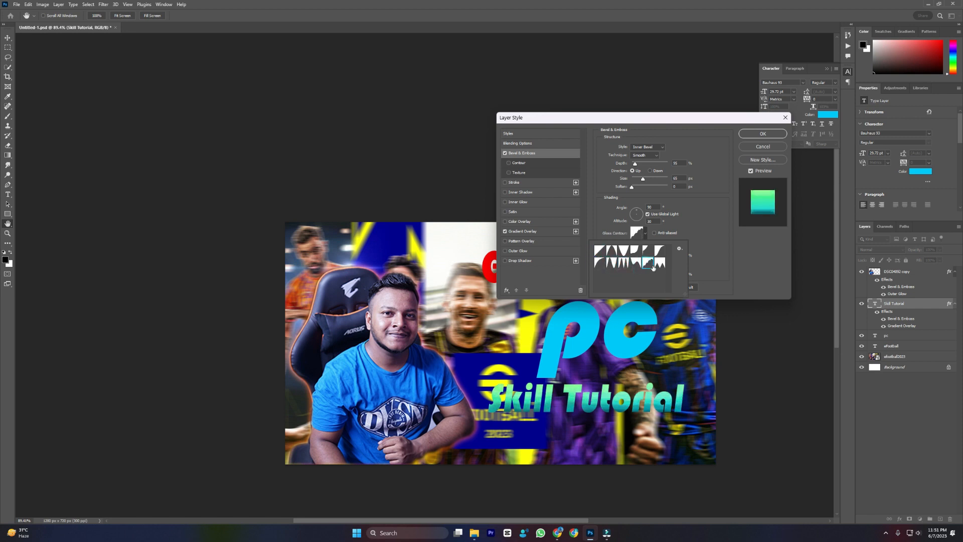
# - Enable the Texture option of the Skill Tutorial bevel, try the Emboss style and return to Inner Bevel
pyautogui.click(510, 173)
pyautogui.click(508, 172)
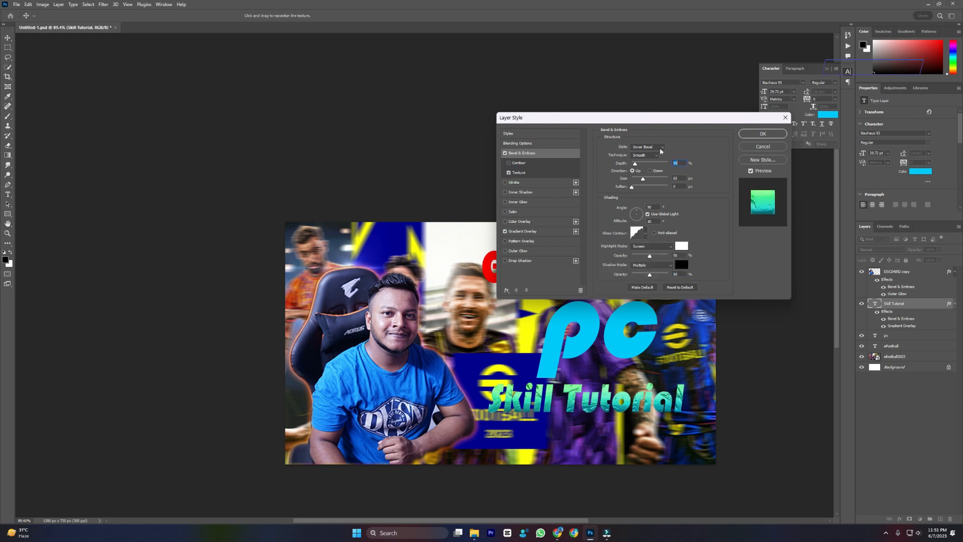
pyautogui.click(661, 149)
pyautogui.click(652, 155)
pyautogui.click(660, 147)
pyautogui.click(666, 156)
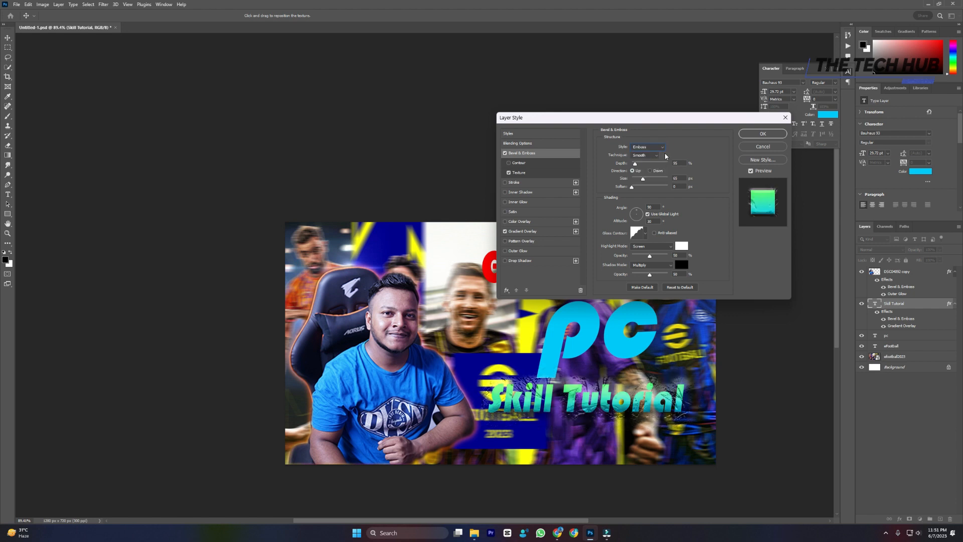
pyautogui.click(660, 147)
pyautogui.click(652, 159)
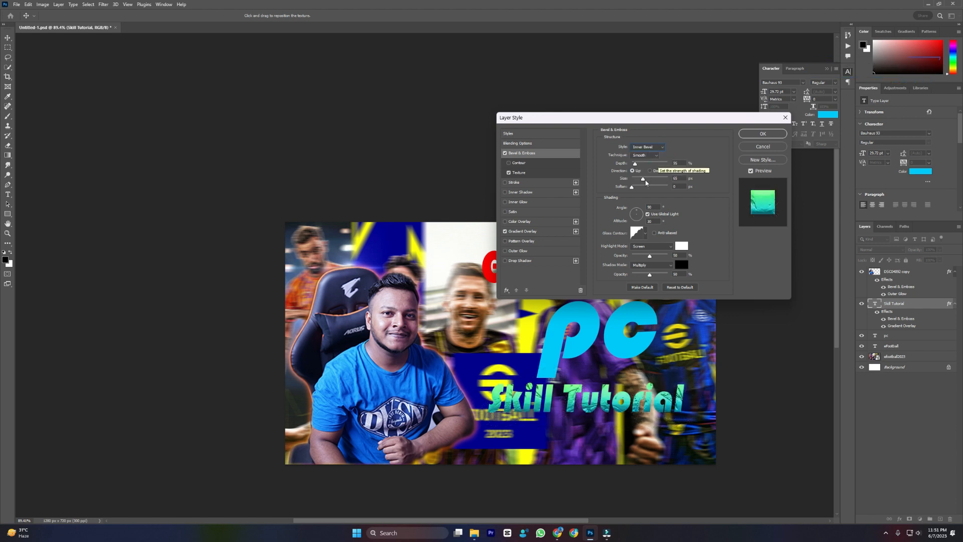
# - Reduce the bevel size on Skill Tutorial, raise its highlight opacity to 72%, and accept the layer style
pyautogui.moveTo(644, 181); pyautogui.dragTo(638, 189)
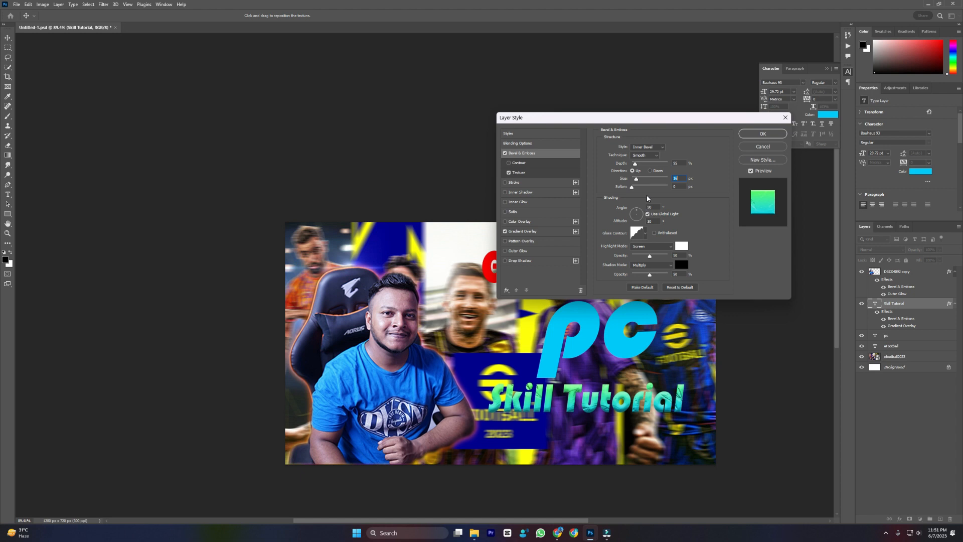
pyautogui.click(632, 188)
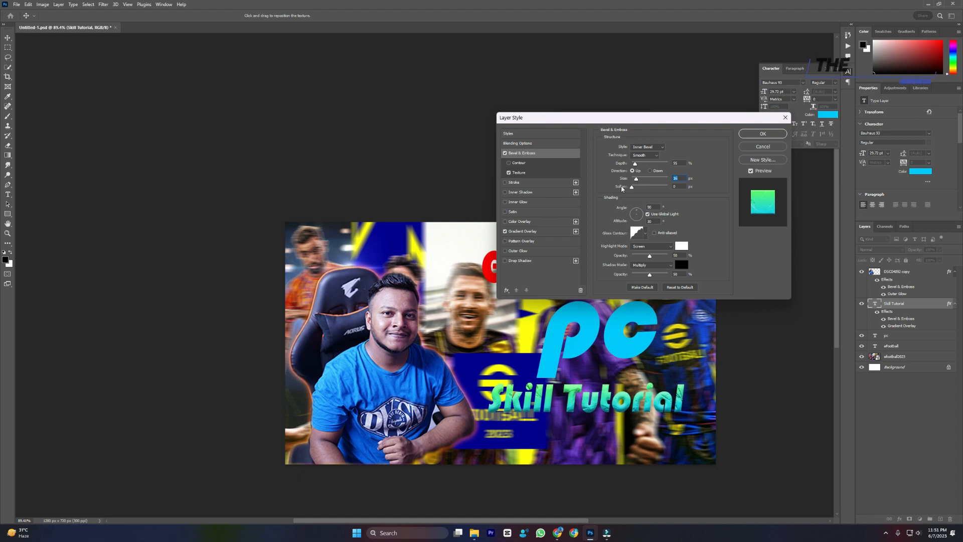
pyautogui.moveTo(642, 256); pyautogui.dragTo(660, 260)
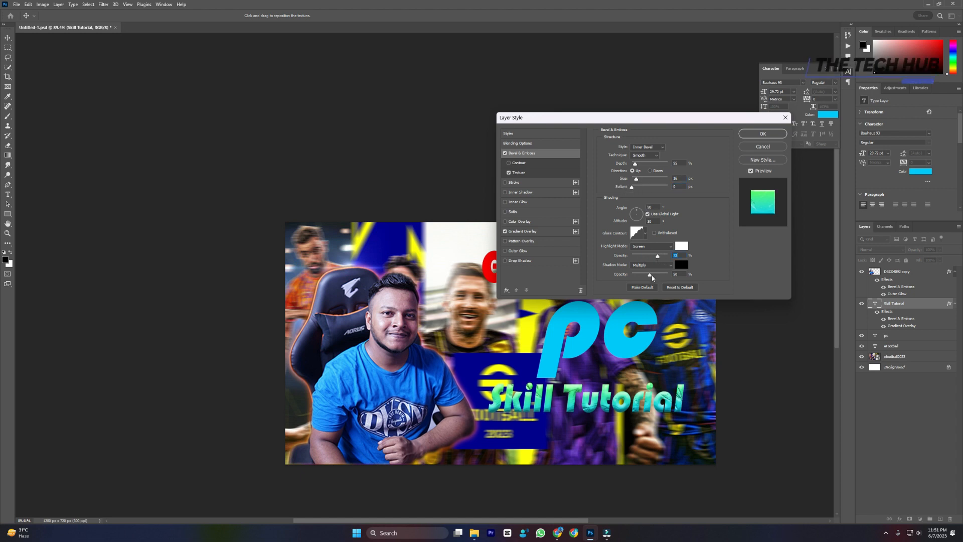
pyautogui.click(756, 133)
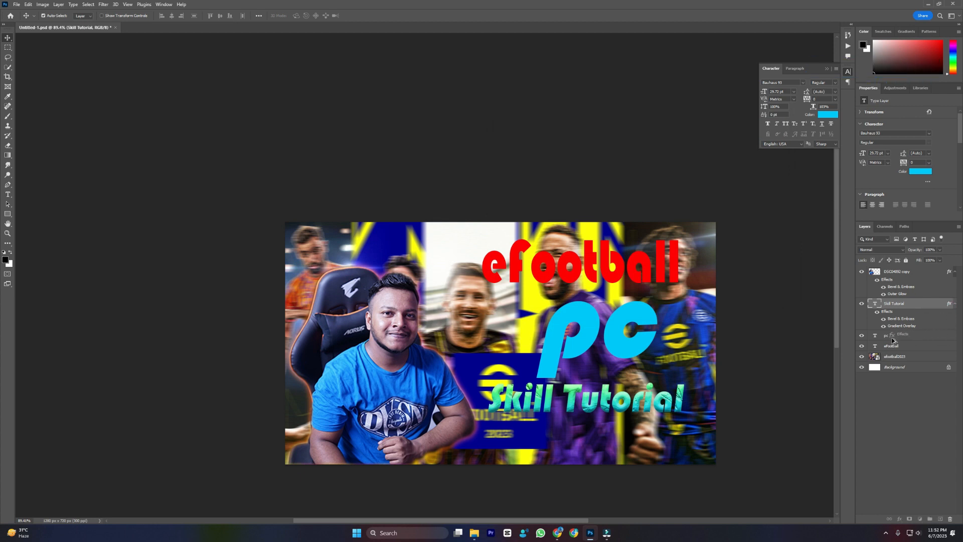
# - Copy the Skill Tutorial layer's effects onto the pc and eFootball text layers
pyautogui.moveTo(892, 340); pyautogui.dragTo(938, 374)
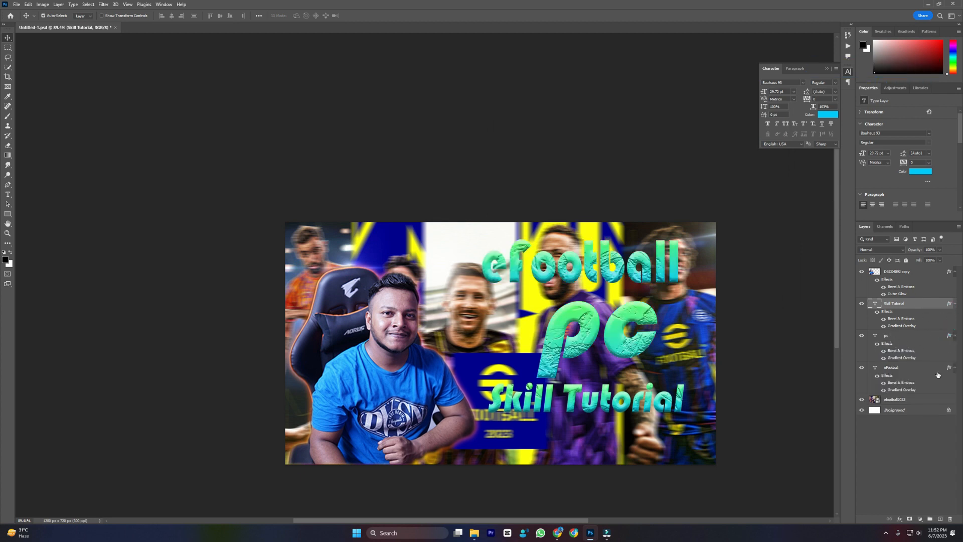
# - Change the Bevel & Emboss highlight colour of the eFootball text to a muted red
pyautogui.doubleClick(949, 367)
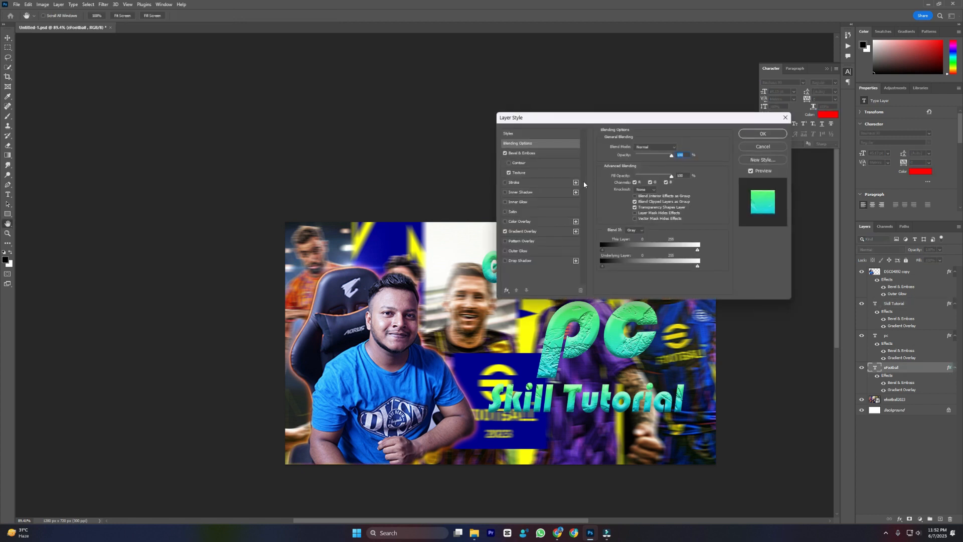
pyautogui.click(537, 154)
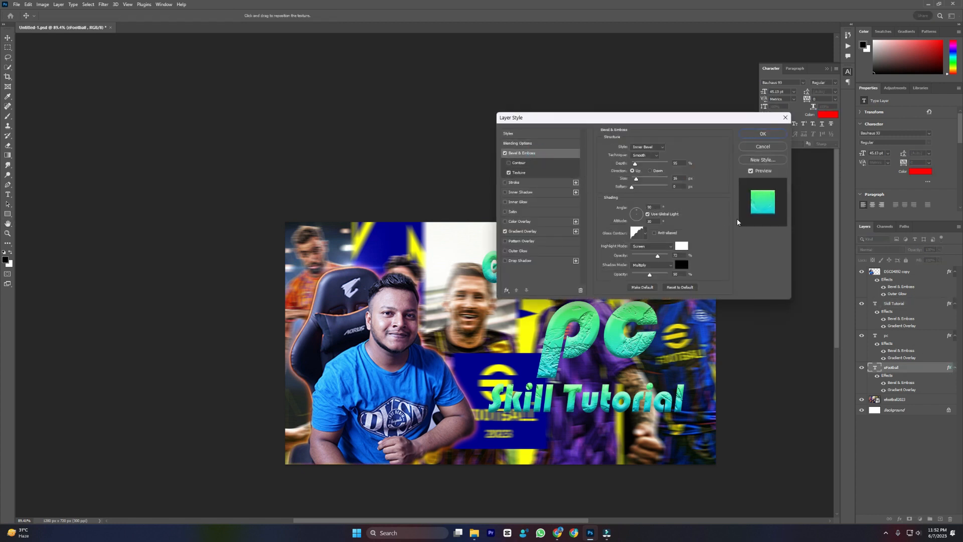
pyautogui.moveTo(652, 120); pyautogui.dragTo(294, 112)
pyautogui.click(324, 237)
pyautogui.click(446, 172)
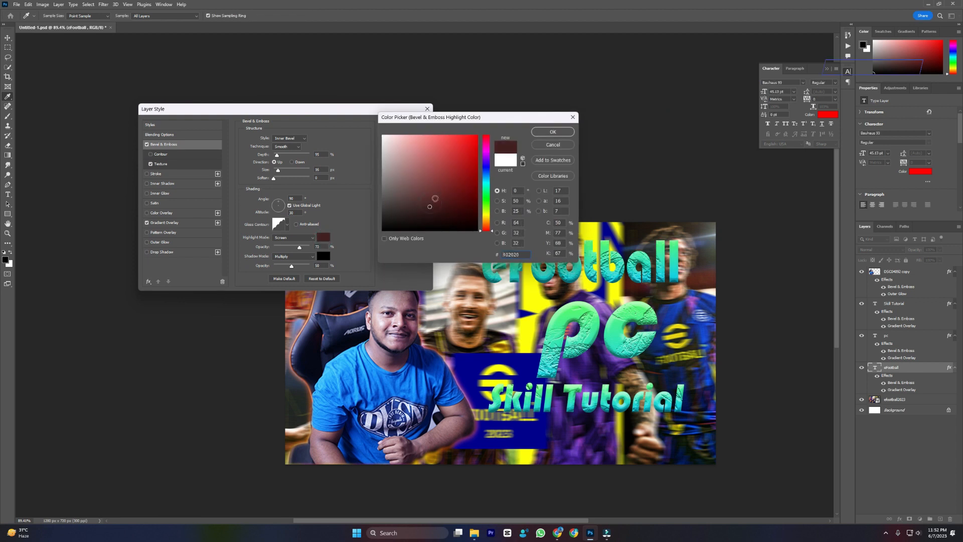
pyautogui.click(550, 131)
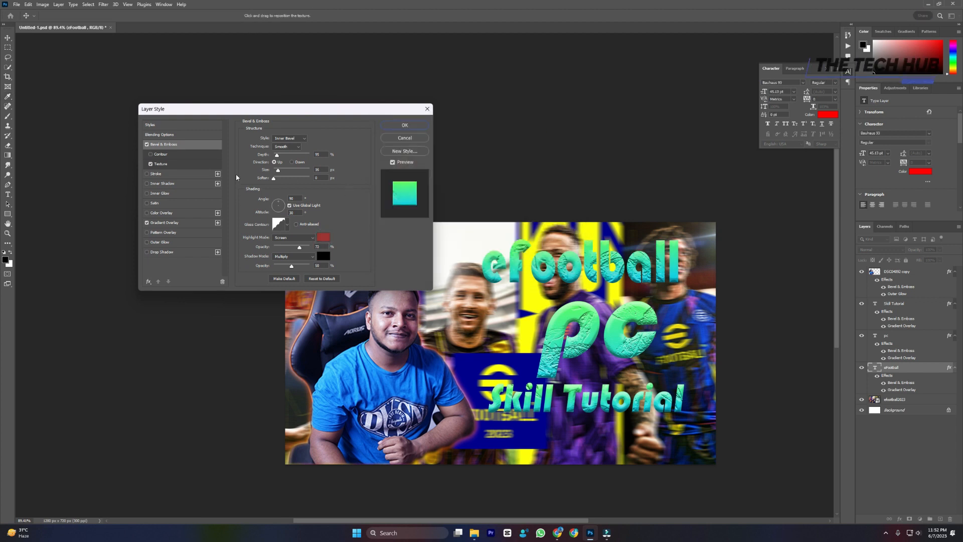
# - Set the starting colour stop of the eFootball text's overlay gradient to pure red
pyautogui.click(166, 223)
pyautogui.click(309, 157)
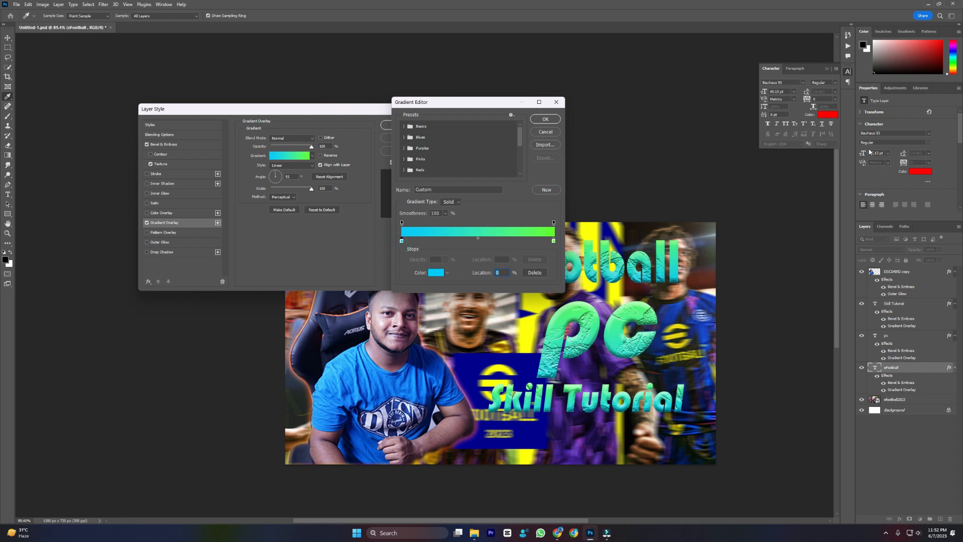
pyautogui.click(435, 274)
pyautogui.moveTo(489, 217); pyautogui.dragTo(490, 234)
pyautogui.click(553, 133)
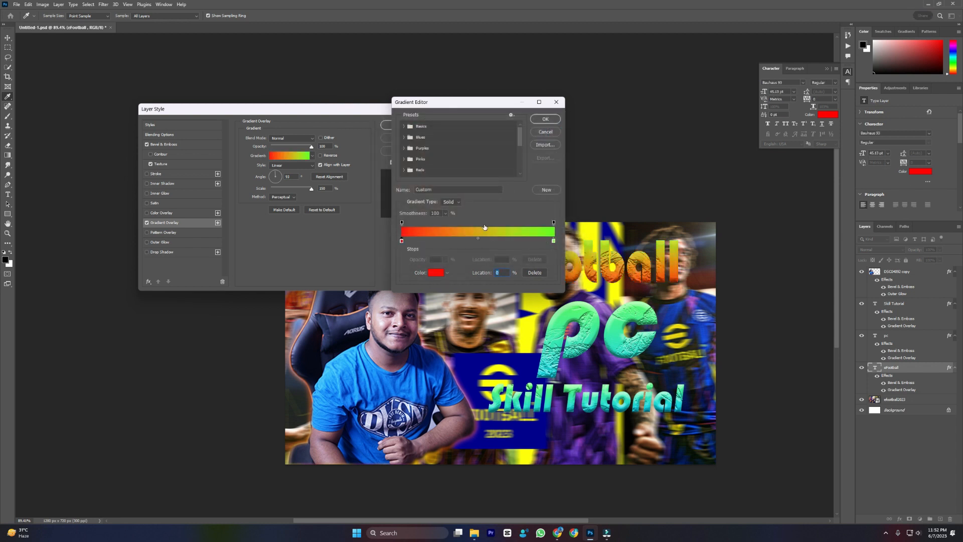
# - Set the ending colour stop of the eFootball gradient to magenta and accept the layer style
pyautogui.doubleClick(554, 242)
pyautogui.moveTo(488, 191); pyautogui.dragTo(490, 153)
pyautogui.press('Return')
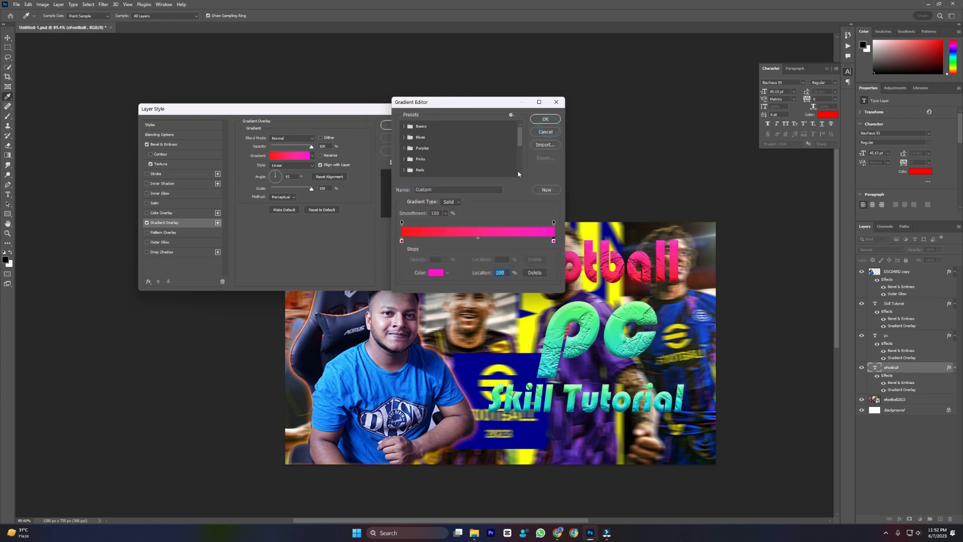
pyautogui.click(545, 120)
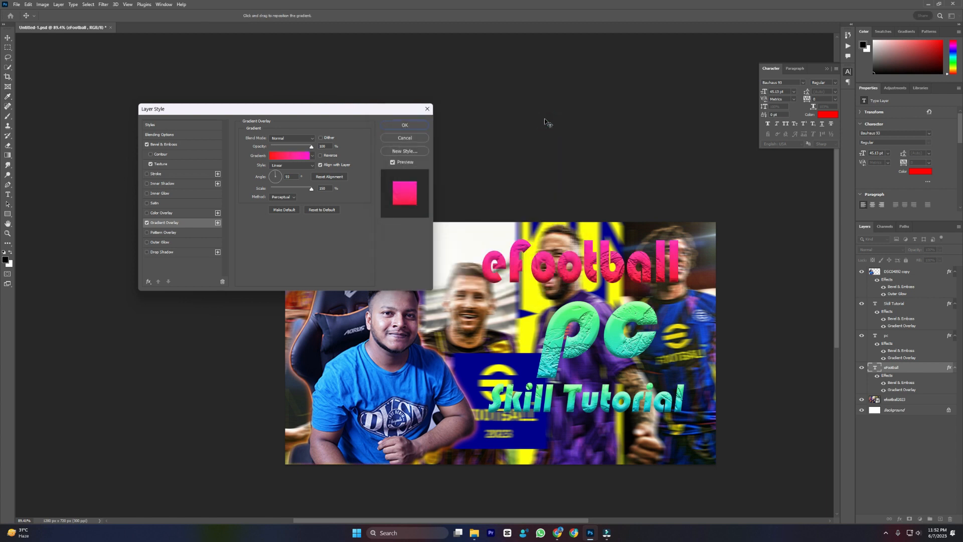
pyautogui.click(405, 125)
# - Set the starting colour stop of the pc text's overlay gradient to yellow
pyautogui.click(903, 335)
pyautogui.doubleClick(949, 335)
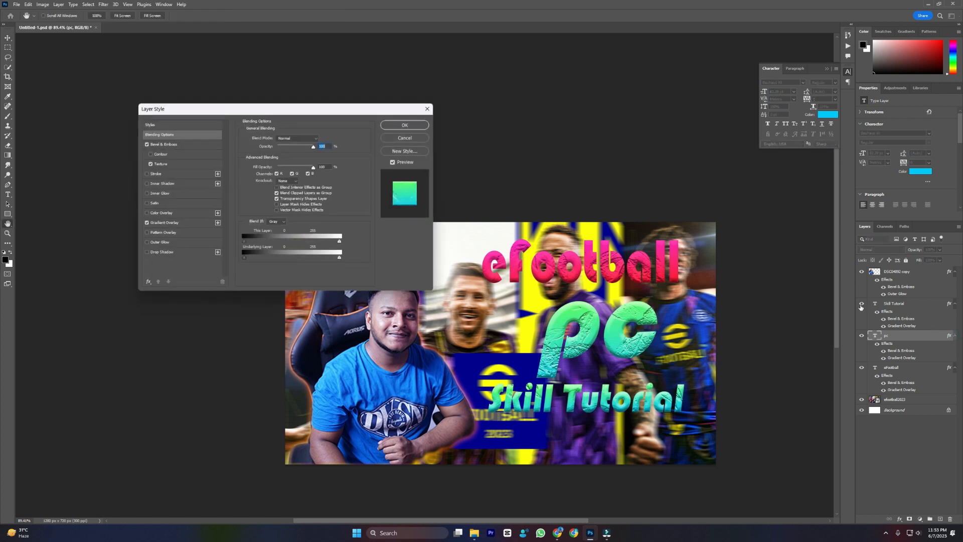
pyautogui.click(161, 222)
pyautogui.click(289, 155)
pyautogui.click(402, 243)
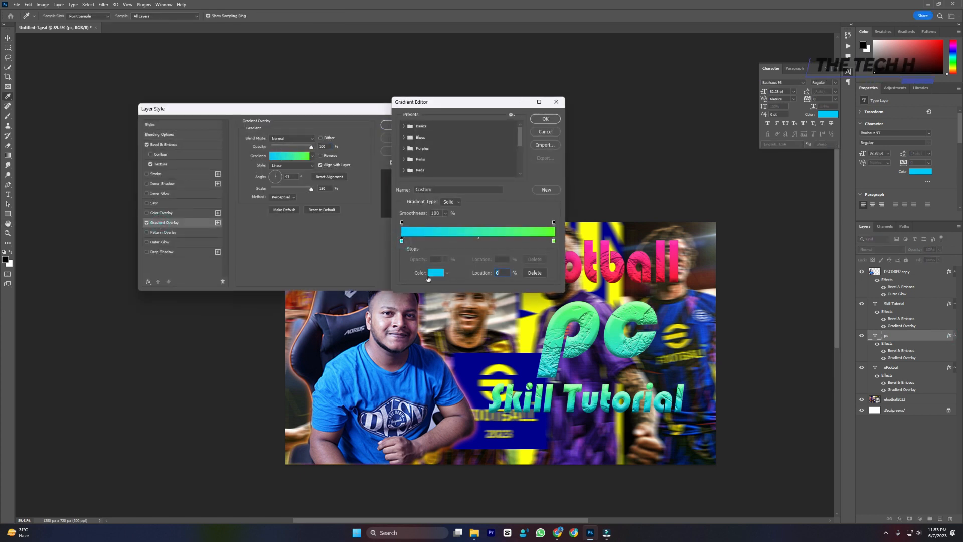
pyautogui.doubleClick(402, 242)
pyautogui.moveTo(490, 230)
pyautogui.mouseDown()
pyautogui.moveTo(489, 206)
pyautogui.moveTo(489, 223)
pyautogui.mouseUp()
pyautogui.click(552, 132)
# - Set the ending colour stop of the pc gradient to orange and accept the layer style
pyautogui.click(554, 242)
pyautogui.doubleClick(553, 242)
pyautogui.click(545, 135)
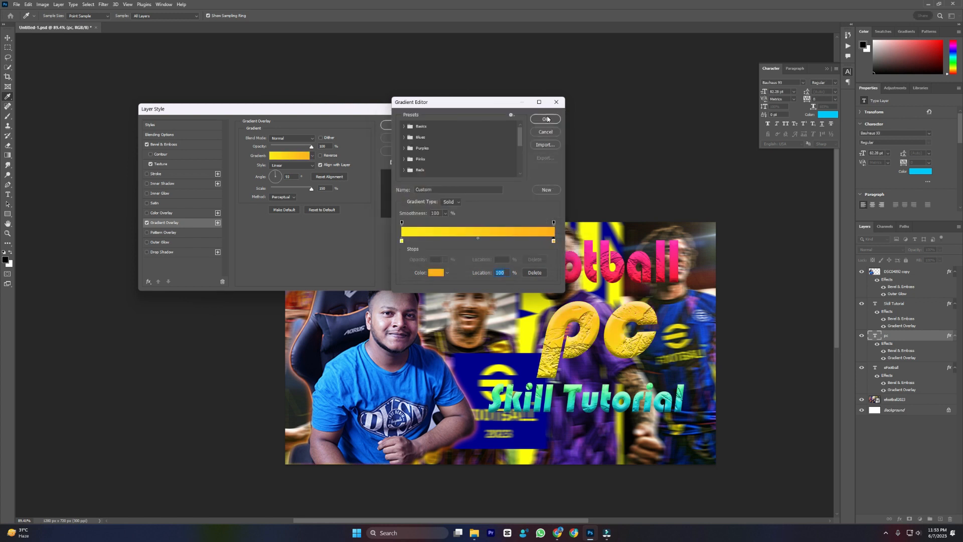
pyautogui.click(549, 122)
pyautogui.click(409, 123)
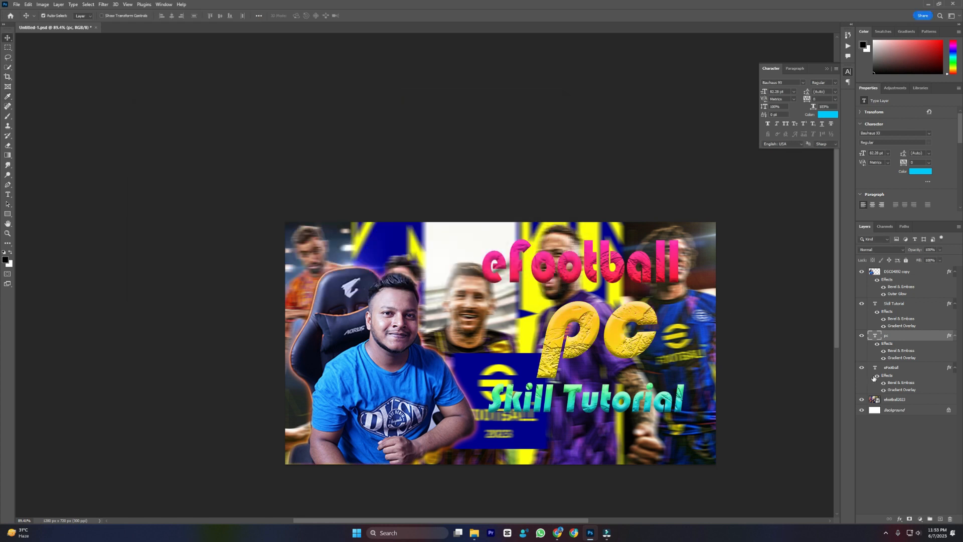
# - Filter the layer list to show only pixel layers
pyautogui.click(907, 402)
pyautogui.click(905, 239)
pyautogui.click(897, 239)
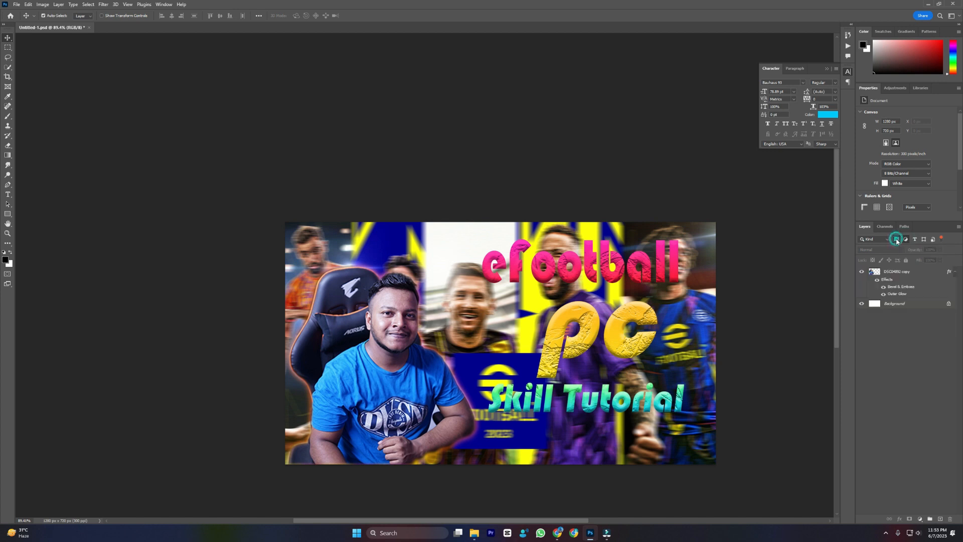
pyautogui.click(906, 237)
pyautogui.click(895, 88)
pyautogui.click(887, 107)
pyautogui.scroll(-3, 889, 181)
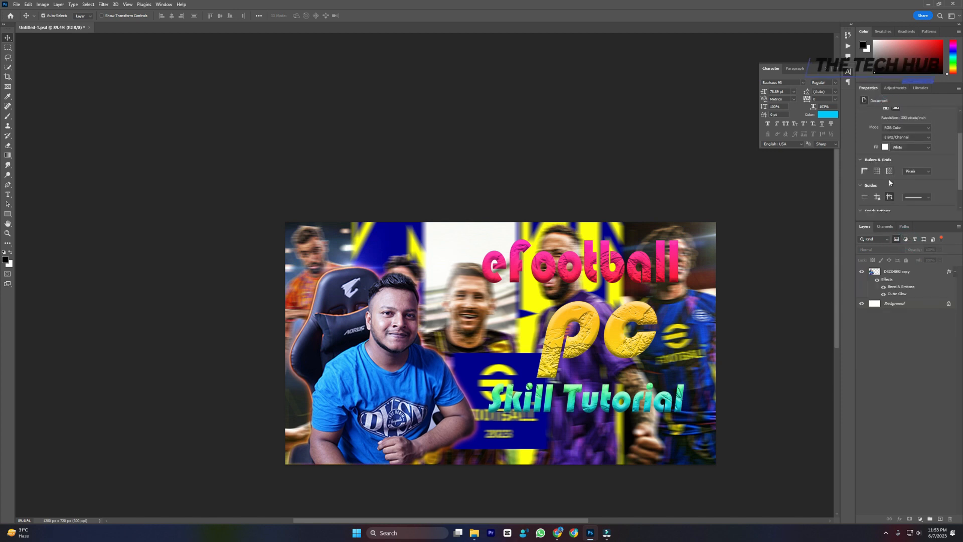
pyautogui.scroll(3, 889, 165)
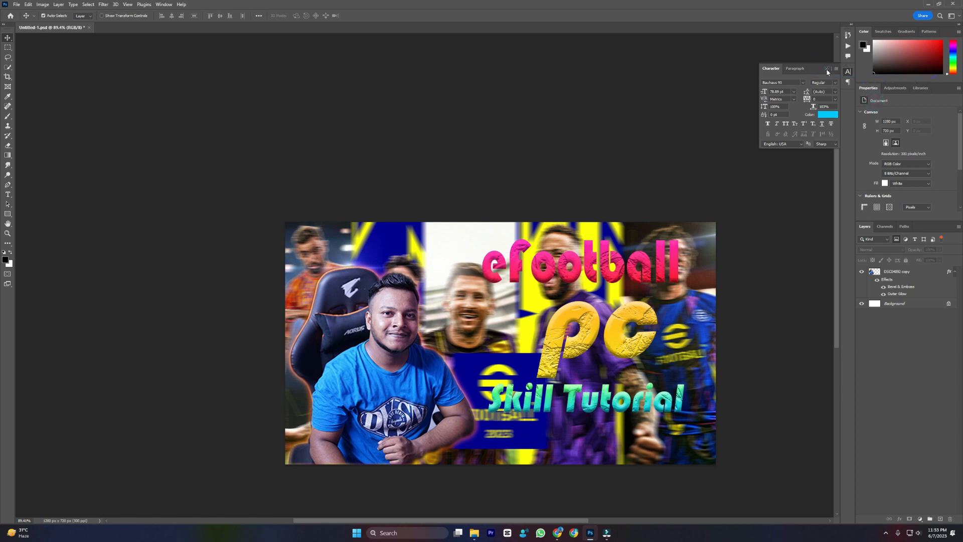
pyautogui.click(866, 227)
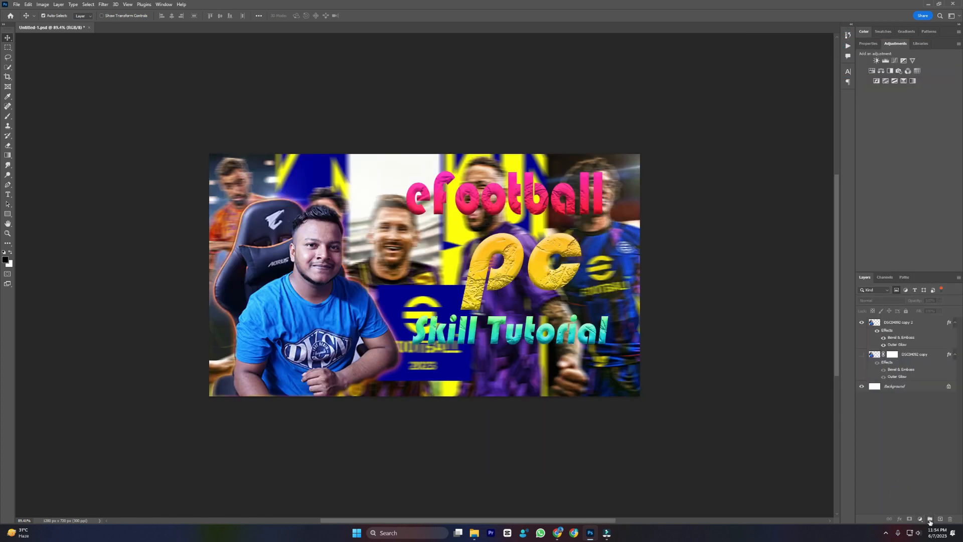
# - Show the hidden masked copy of the man's photo layer and toggle the visibility of the upper copy
pyautogui.click(863, 354)
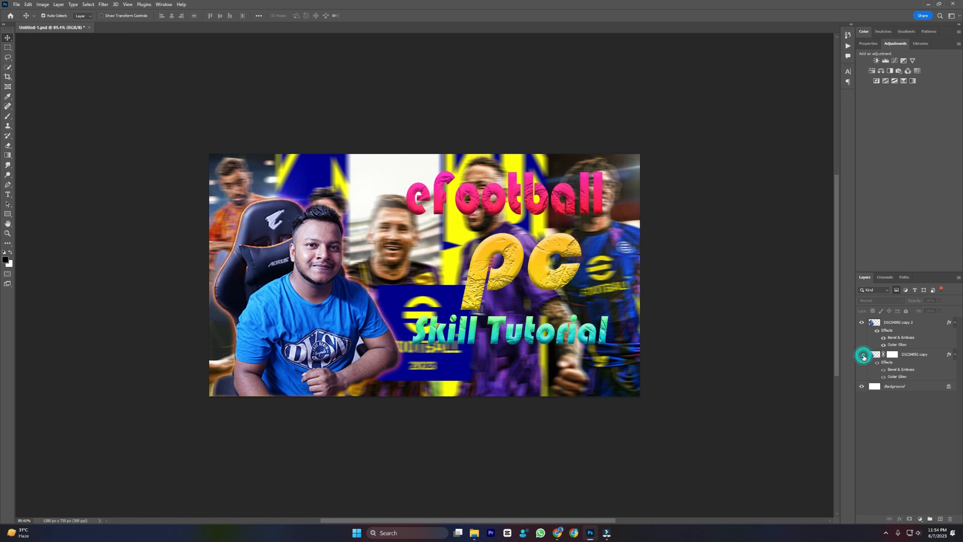
pyautogui.click(863, 322)
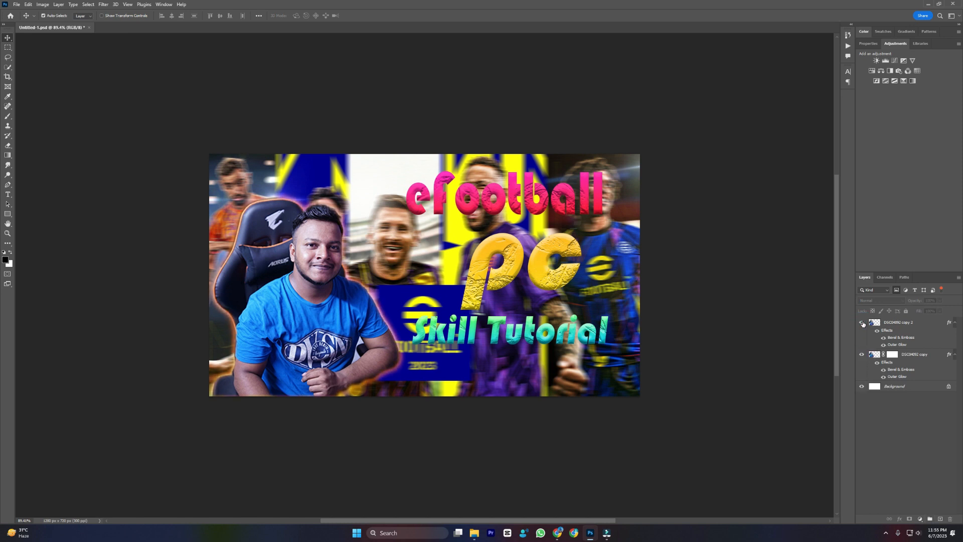
# - Revert the document history to the Gradient Overlay state that precedes the photo layer's visibility, mask and duplicate changes
pyautogui.click(848, 35)
pyautogui.click(795, 49)
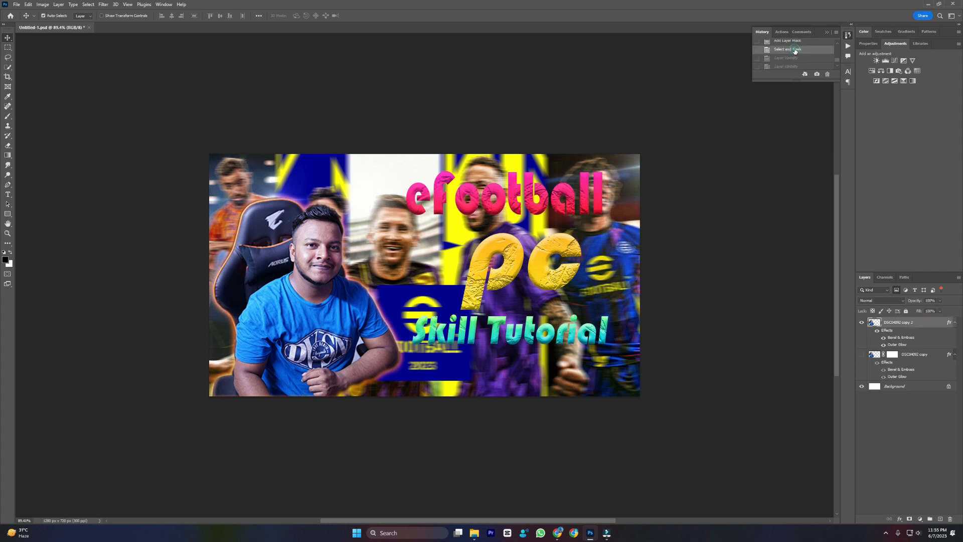
pyautogui.scroll(1, 797, 51)
pyautogui.click(801, 44)
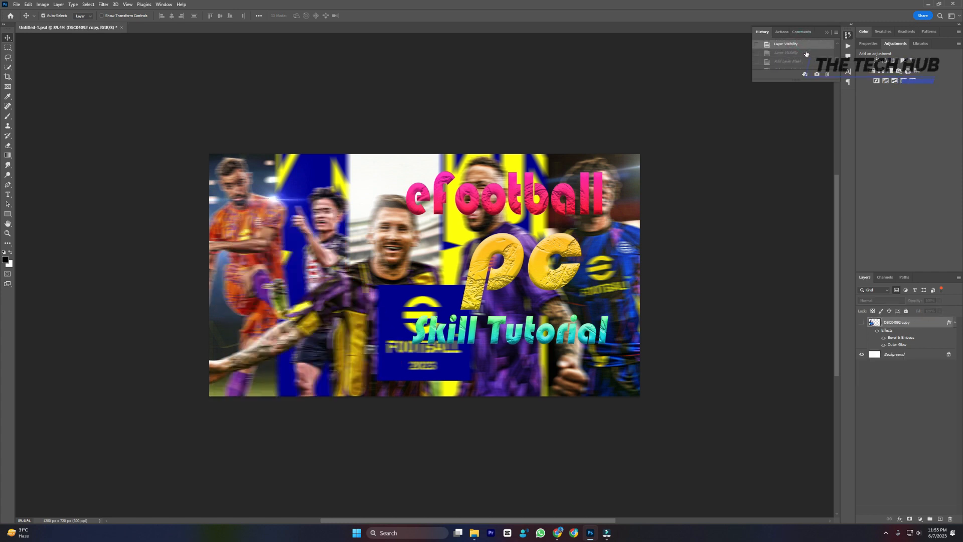
pyautogui.scroll(2, 807, 54)
pyautogui.click(806, 53)
pyautogui.click(802, 63)
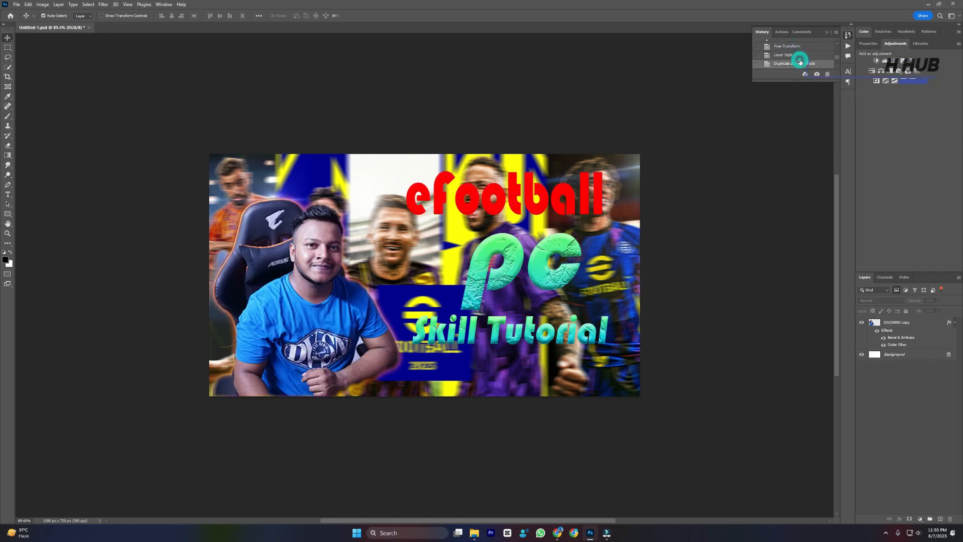
pyautogui.scroll(-1, 800, 62)
pyautogui.click(794, 65)
pyautogui.scroll(-1, 795, 66)
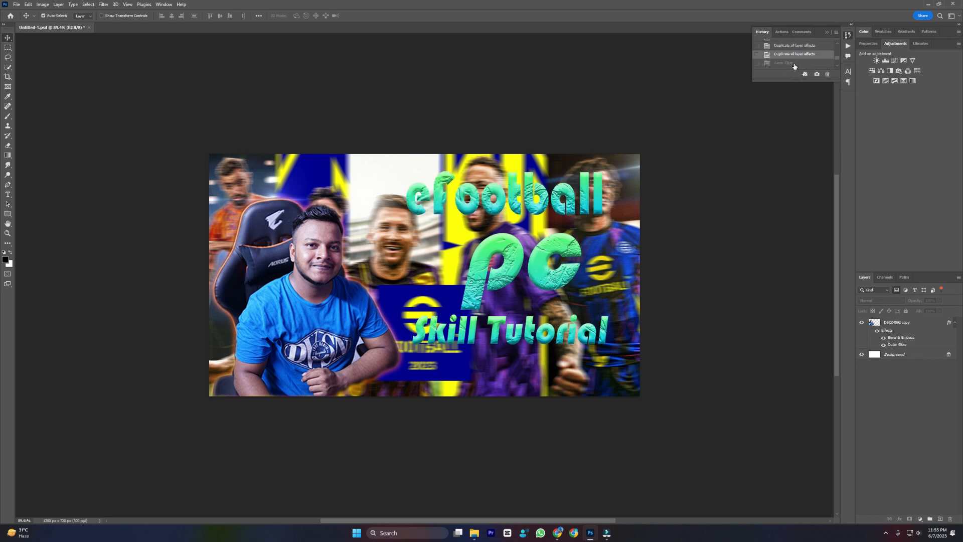
pyautogui.click(795, 65)
pyautogui.scroll(-1, 796, 65)
pyautogui.click(795, 64)
pyautogui.scroll(-1, 794, 64)
pyautogui.click(793, 62)
pyautogui.click(785, 53)
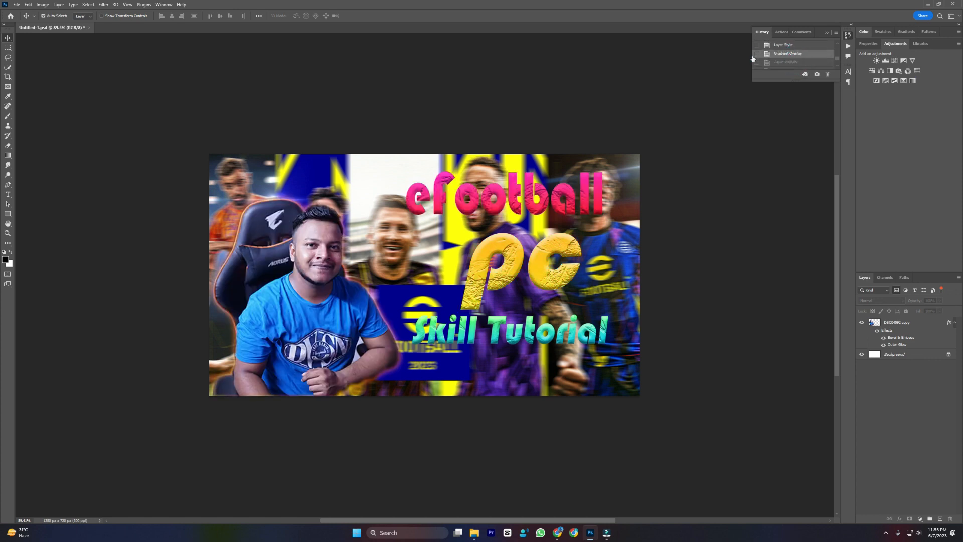
# - Open the choices for the layer list's filter type
pyautogui.click(892, 279)
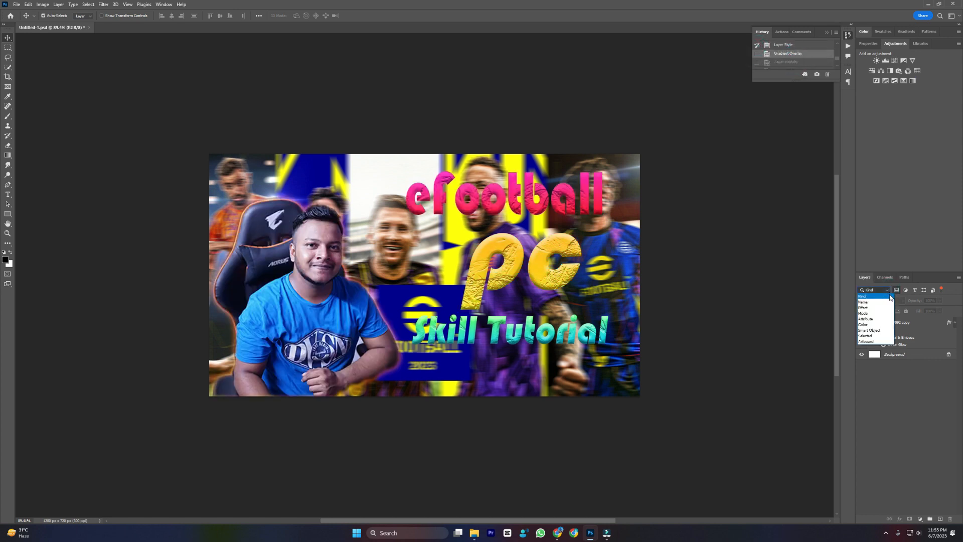